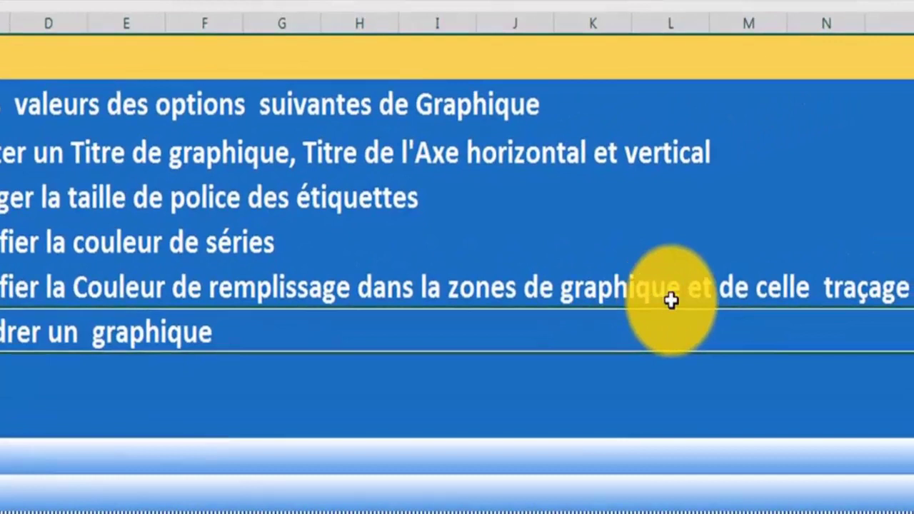
Step: Remove the word "de" before "celle" in the objective line about the fill colour of the chart and plot areas
left_click(714, 295)
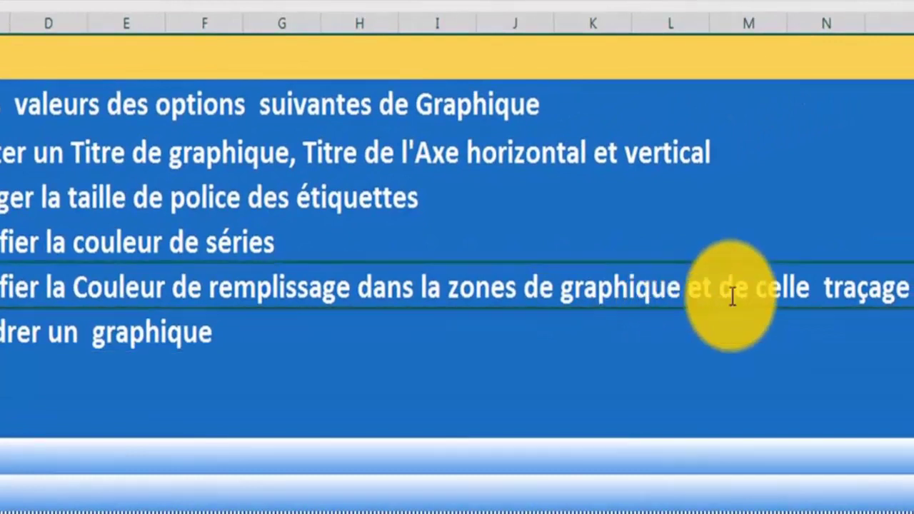
left_click_drag(725, 288, 763, 287)
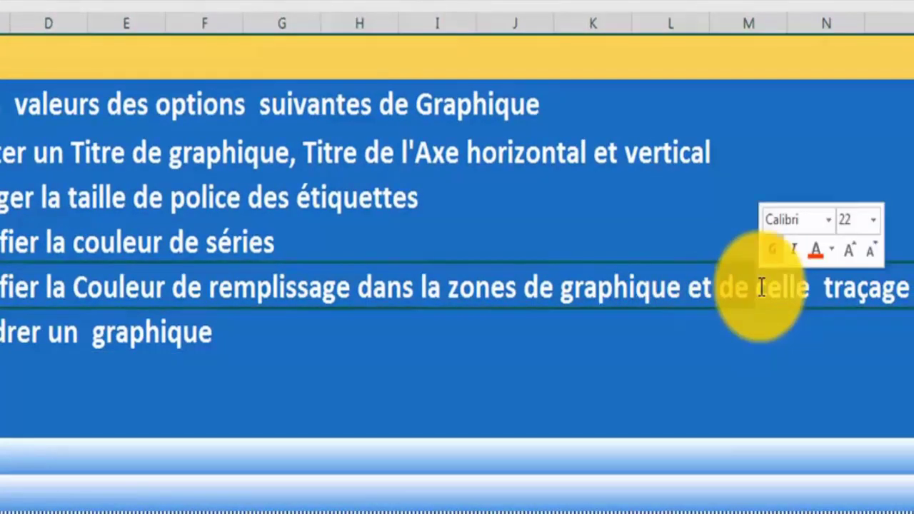
key("Delete")
left_click(736, 342)
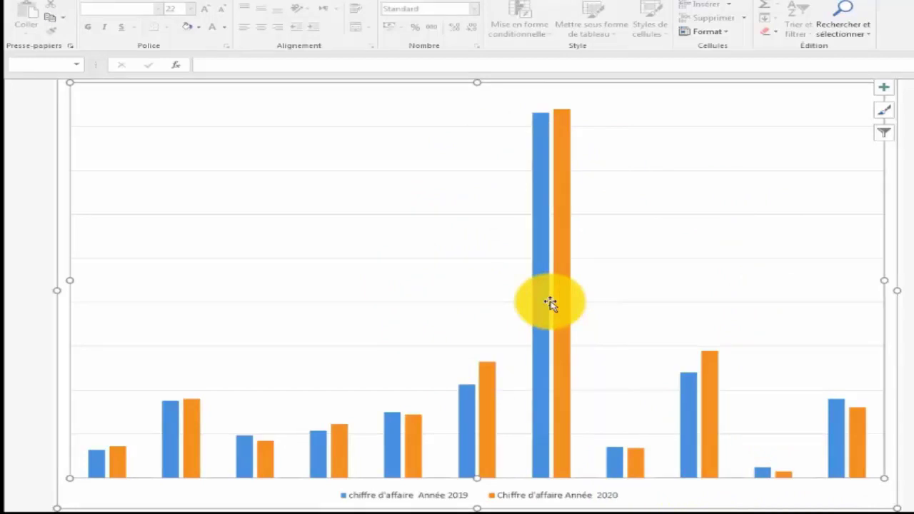
Step: Add the axes, axis titles, chart title and data labels to the turnover column chart
scroll(607, 314, "up", 1)
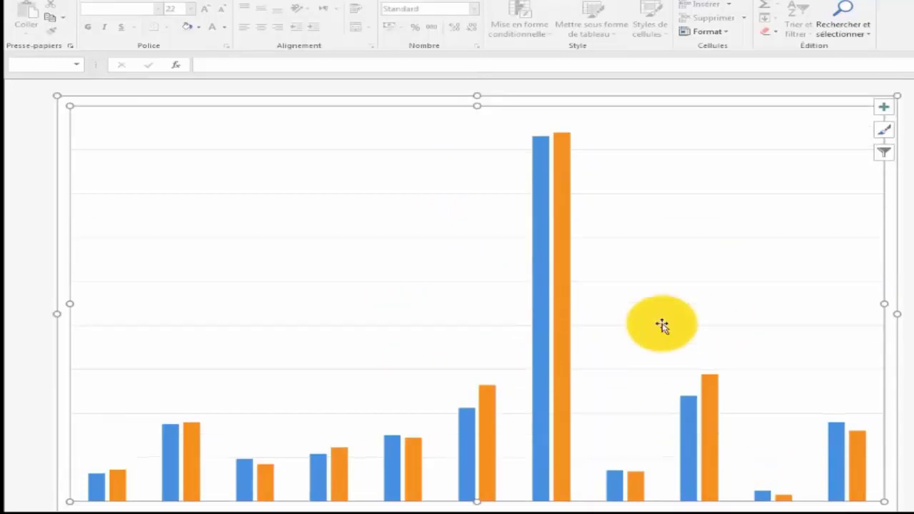
left_click(885, 113)
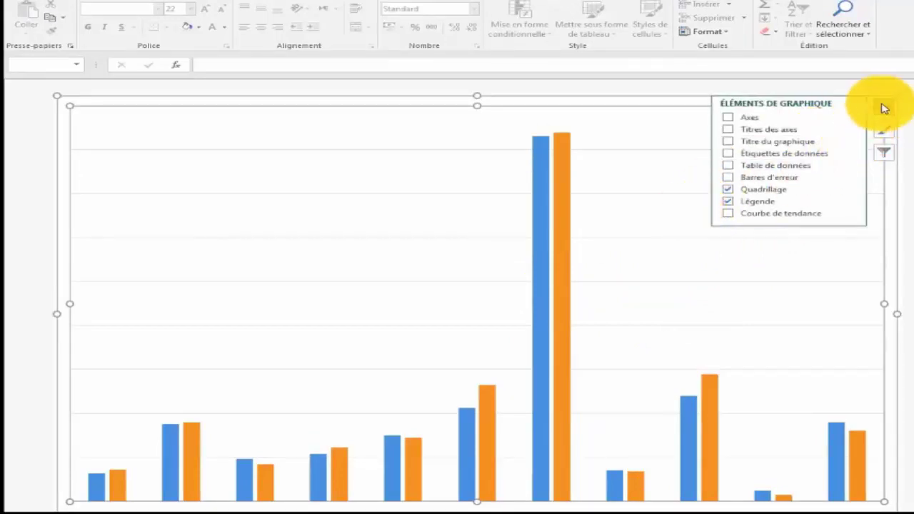
left_click(884, 108)
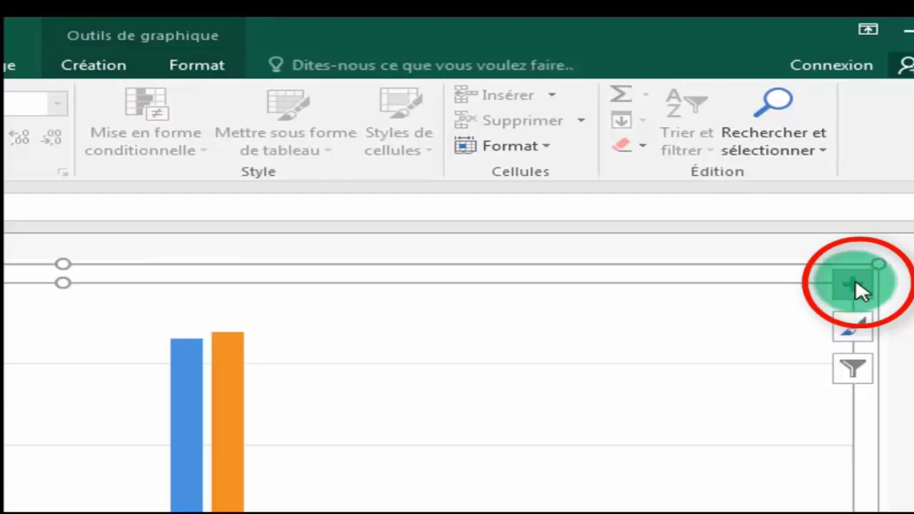
left_click(850, 286)
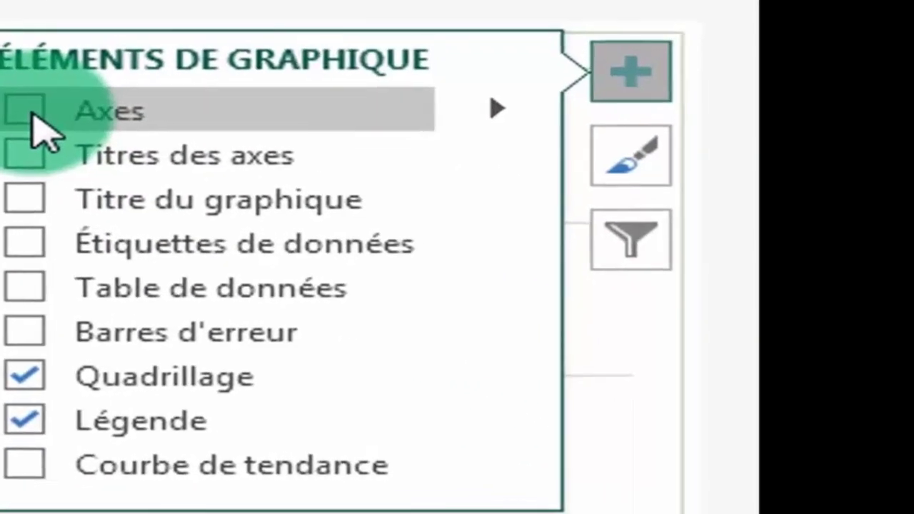
left_click(553, 305)
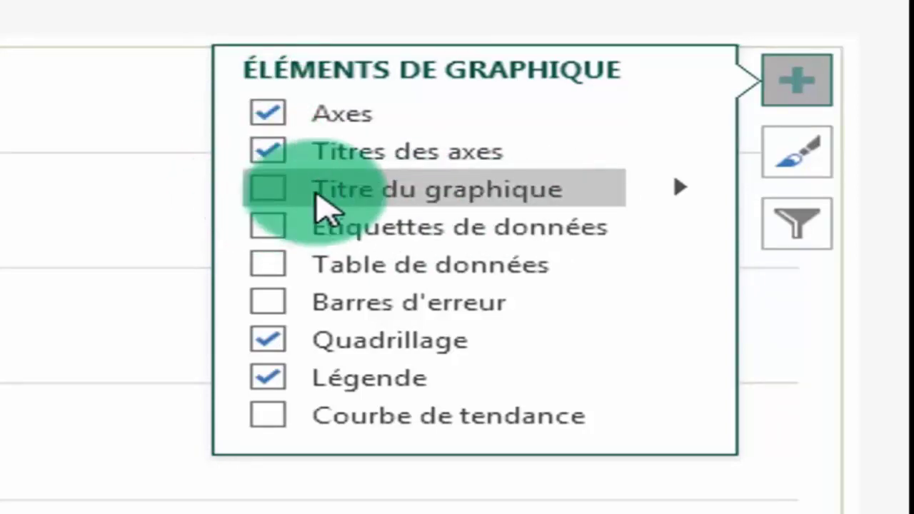
left_click(266, 188)
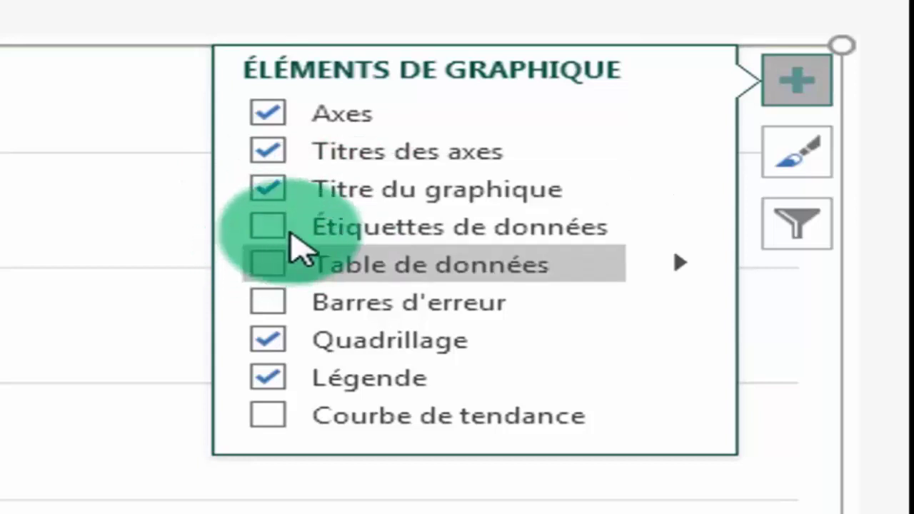
left_click(269, 227)
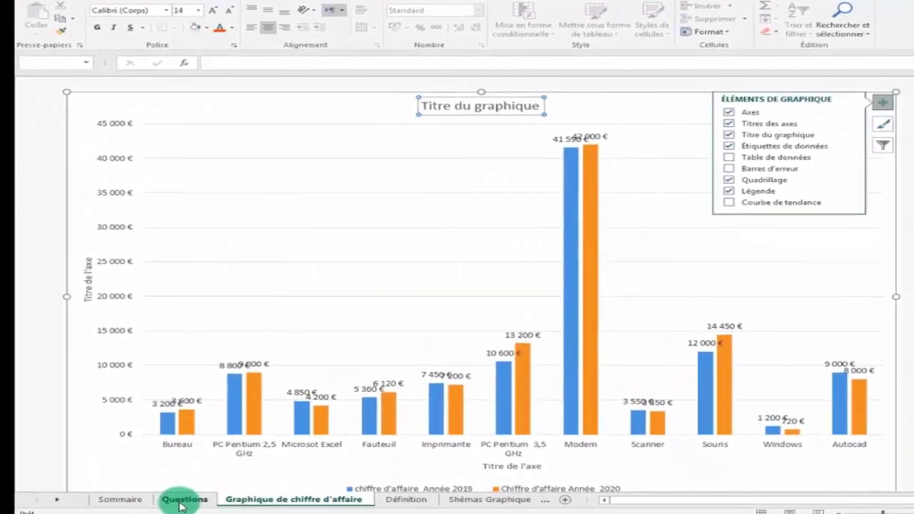
Step: Replace the chart title placeholder text with "Chiffre d'affaire d'équiupement 2013-2020"
left_click(317, 481)
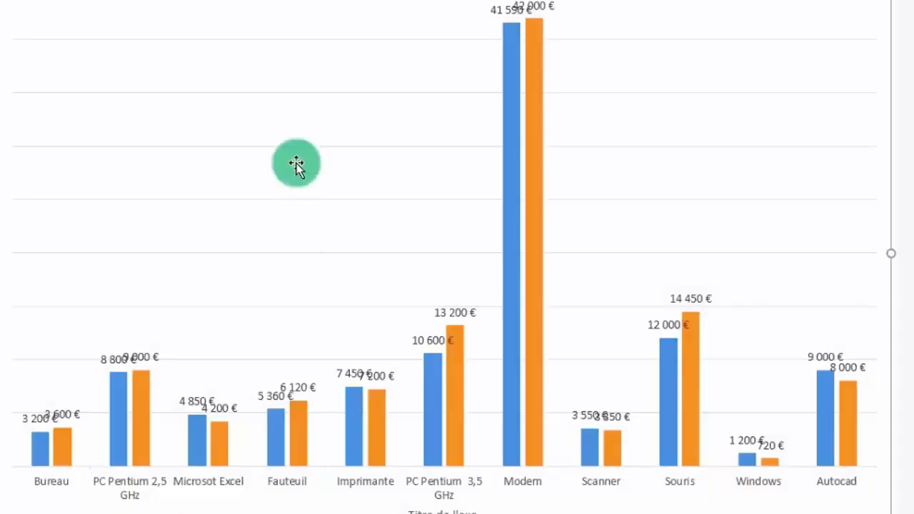
left_click(333, 133)
left_click_drag(281, 266, 565, 265)
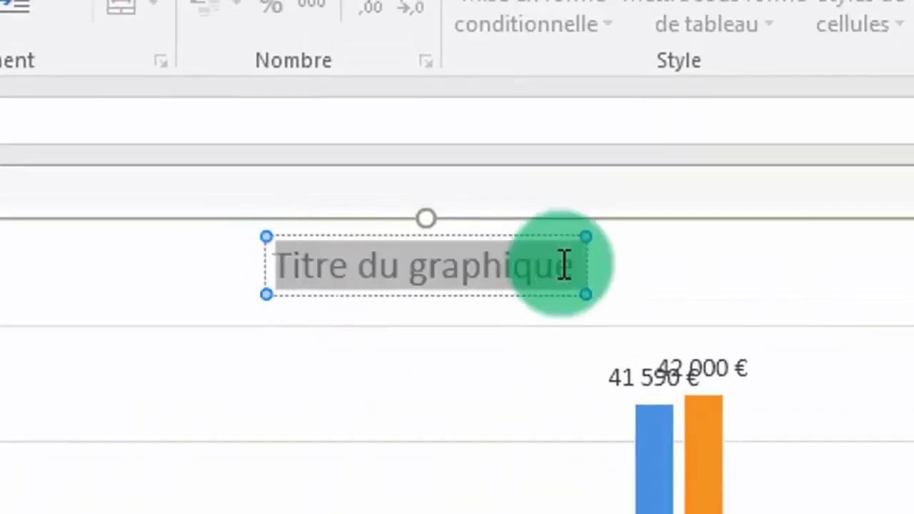
key("Delete")
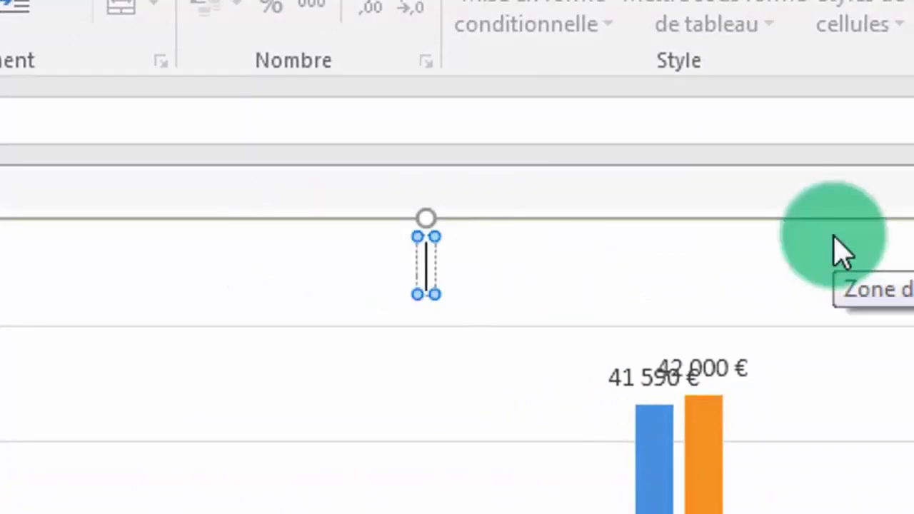
type("Chiffre")
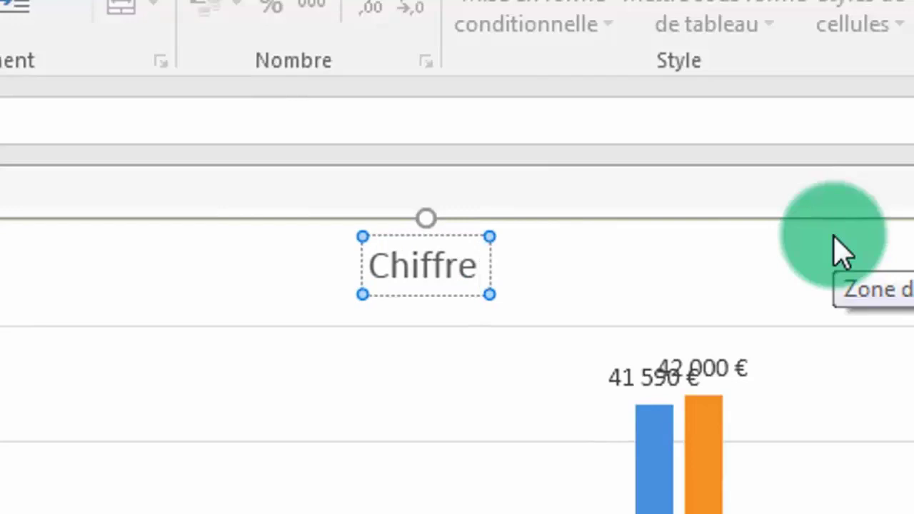
type(" d'affaire")
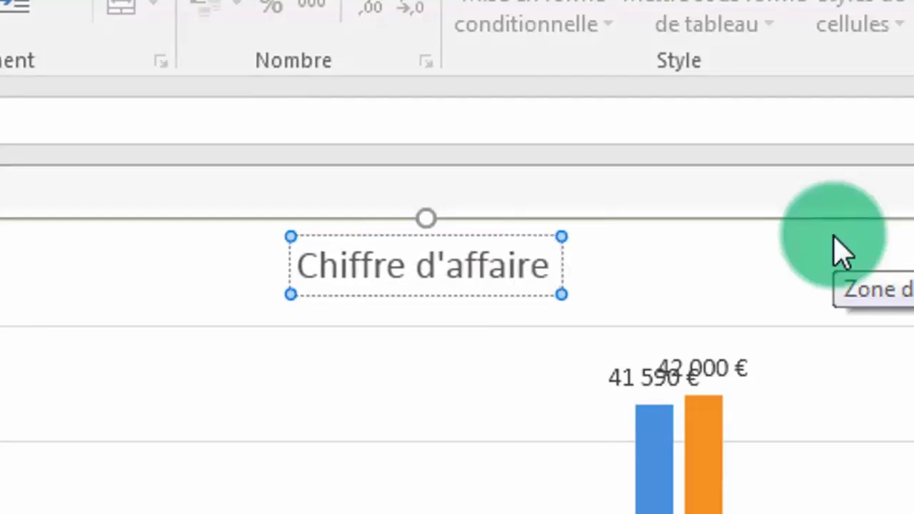
type(" d'")
type("é")
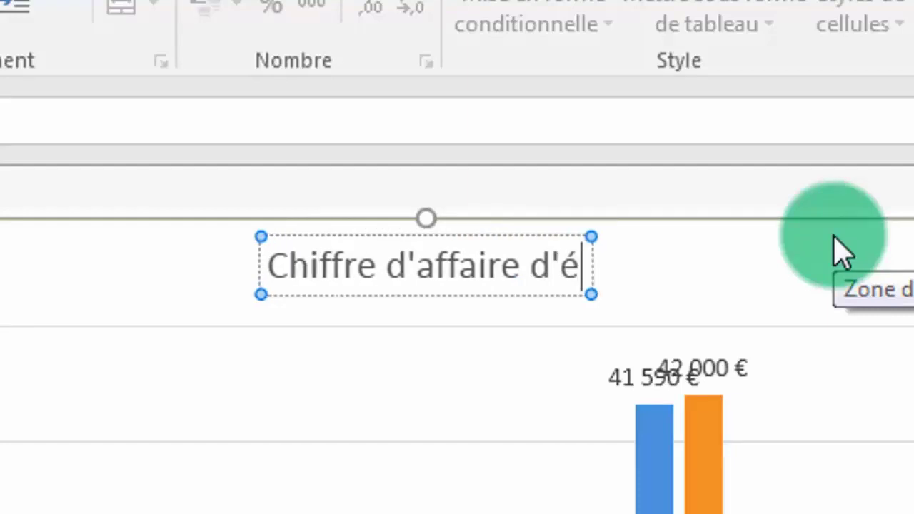
type("quiupement")
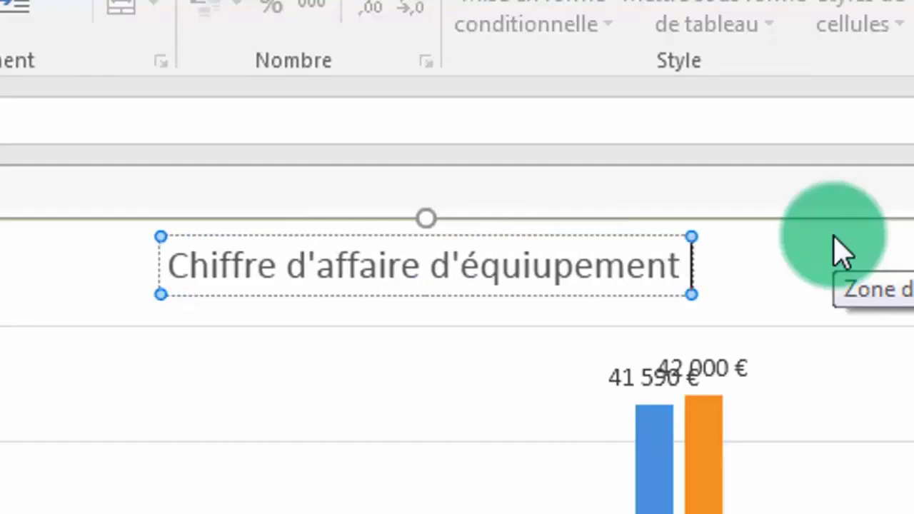
type(" 2013-")
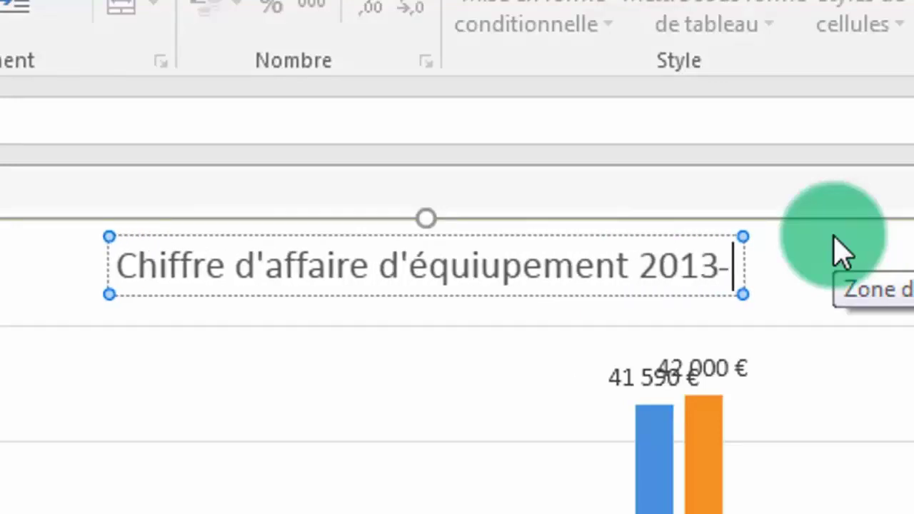
type("20")
type("20")
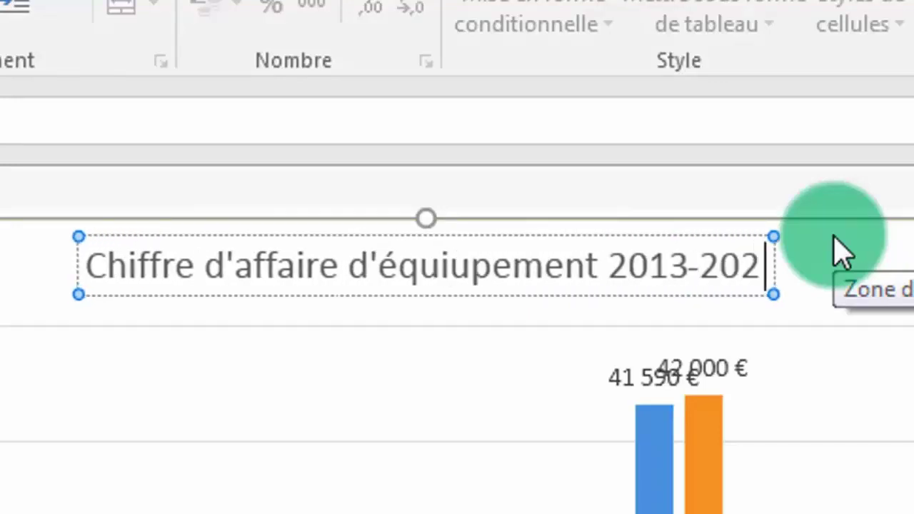
Step: Correct the first year in the chart title to 2019
left_click(682, 265)
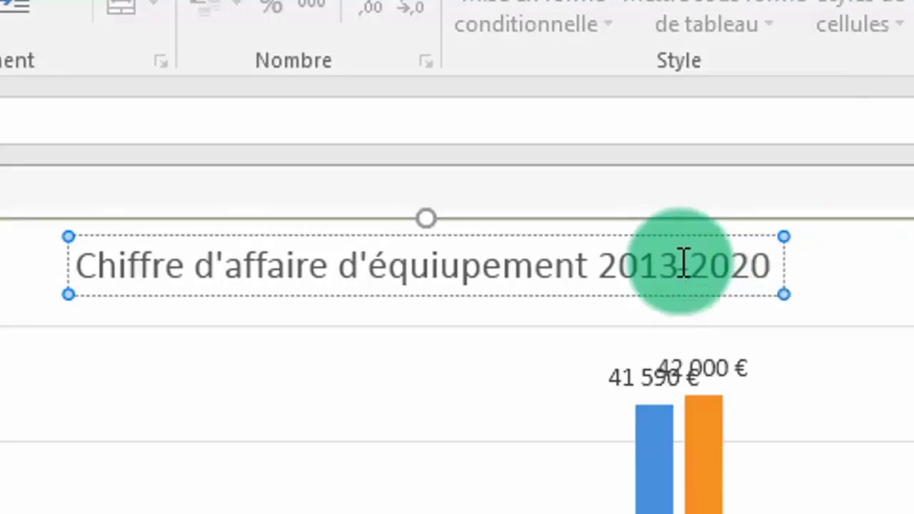
key("BackSpace")
type("9")
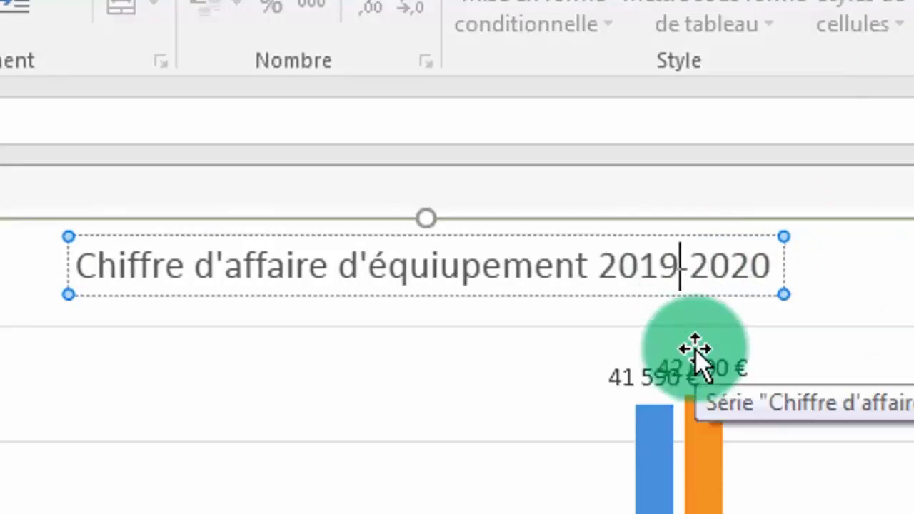
left_click(908, 271)
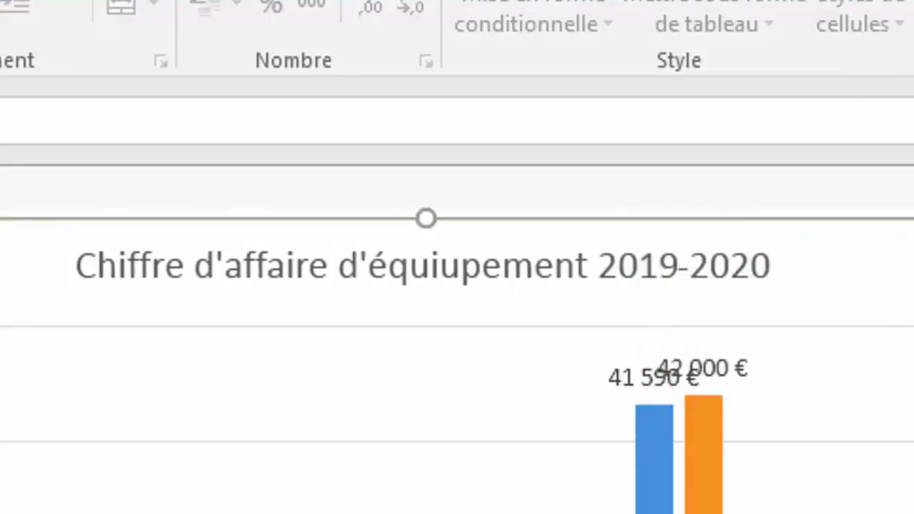
left_click(465, 316)
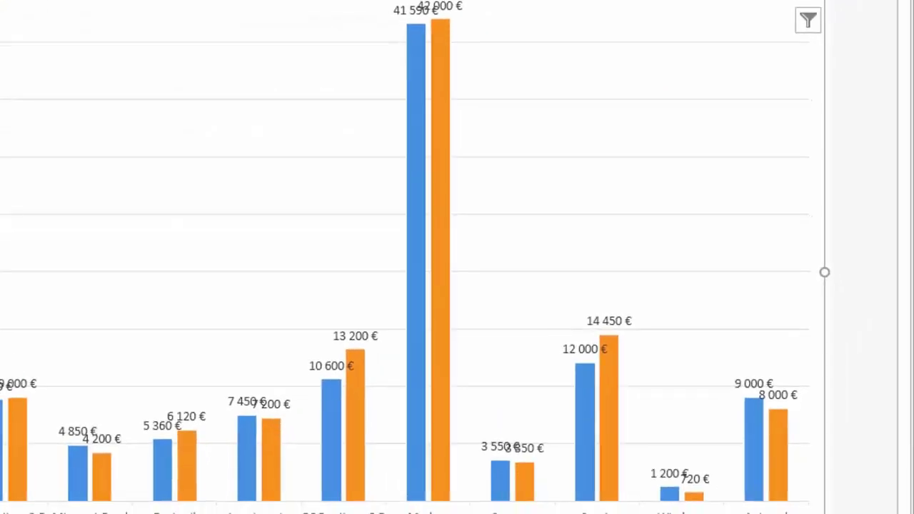
Step: Replace the vertical axis title placeholder with "Chiffre d'affaire du montant TTC"
left_click(184, 212)
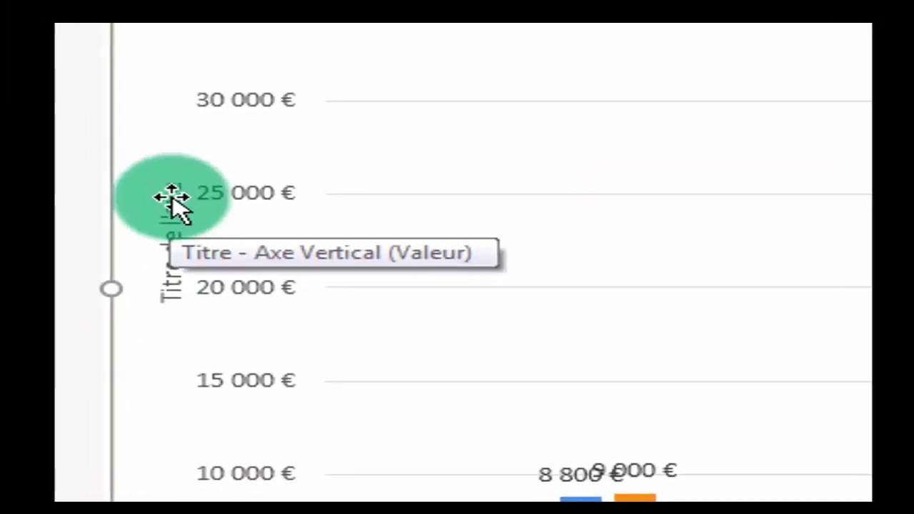
left_click(175, 204)
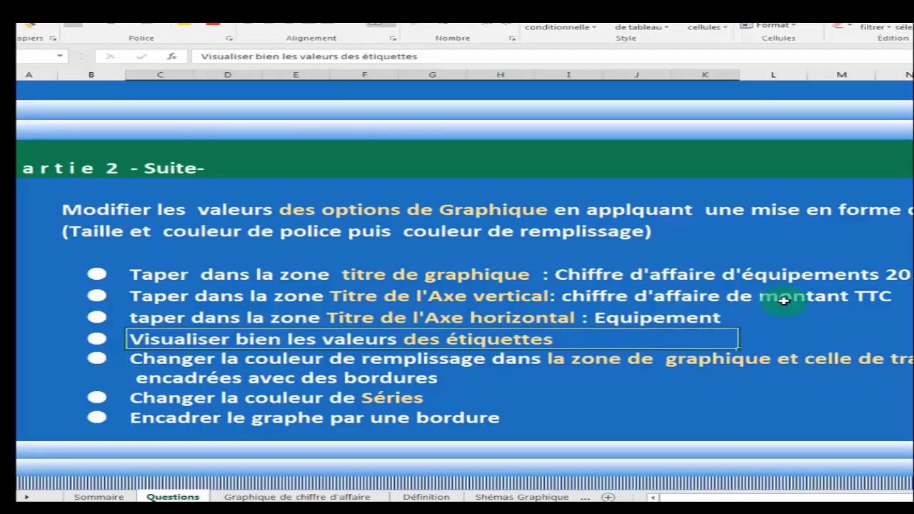
left_click(273, 498)
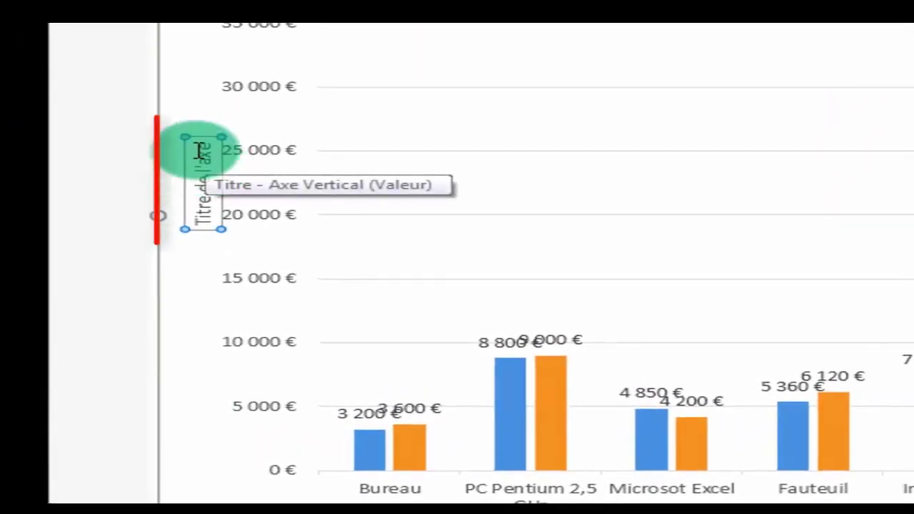
left_click_drag(207, 167, 207, 220)
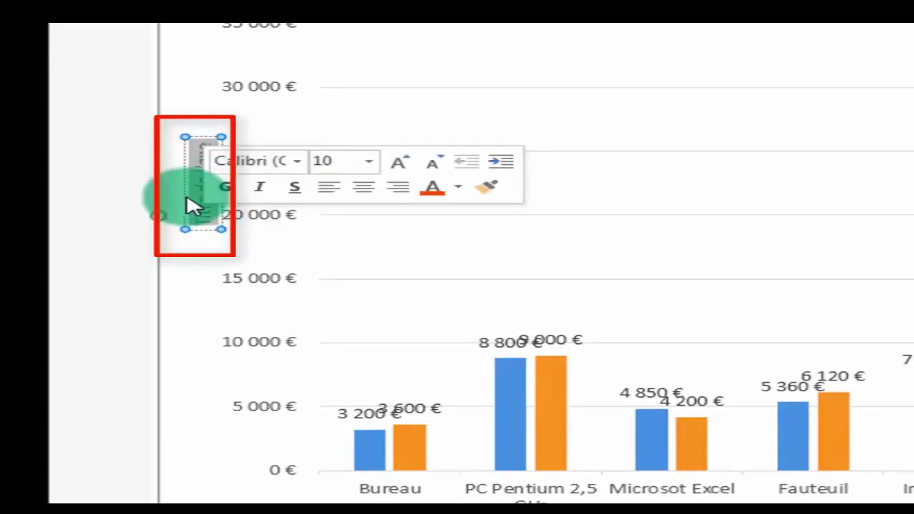
key("Delete")
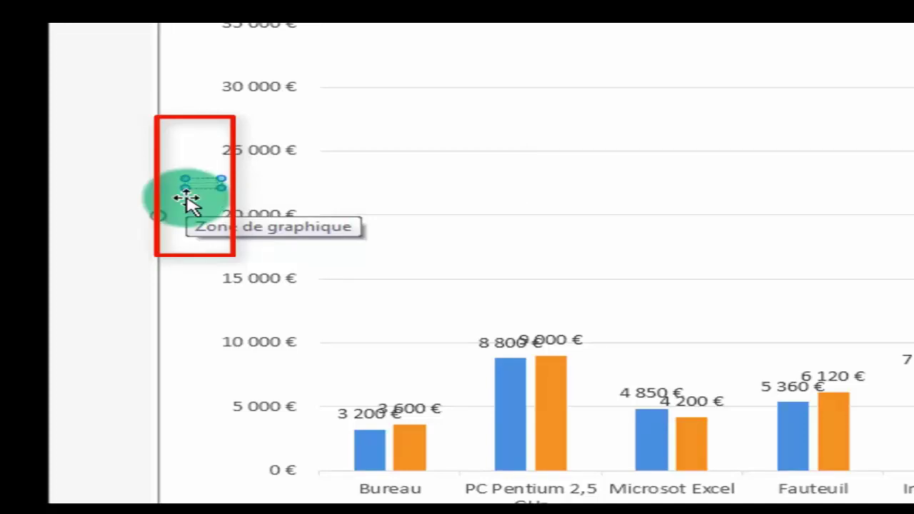
type("Chiff")
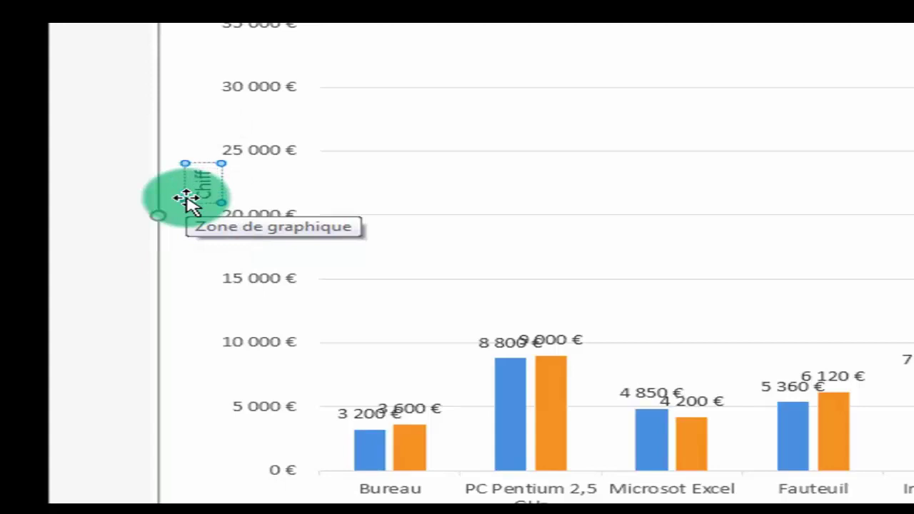
type("re")
type(" d'af")
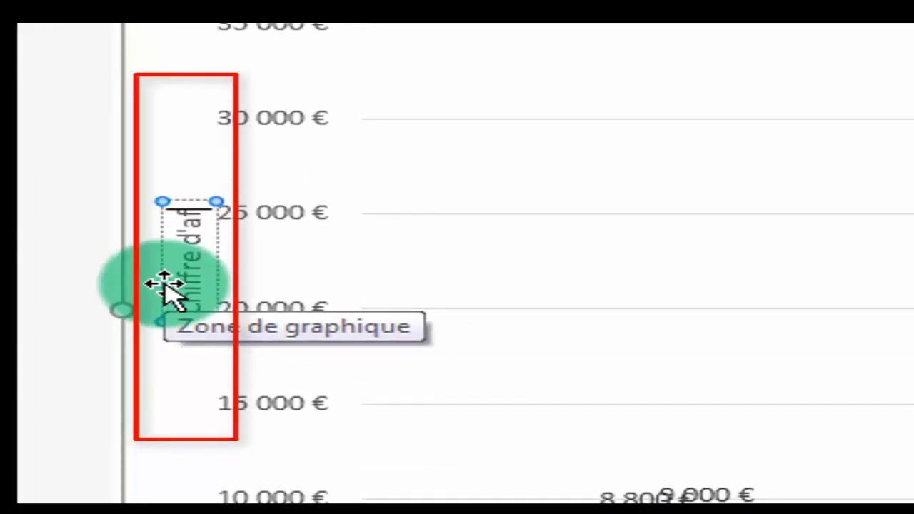
type("faire")
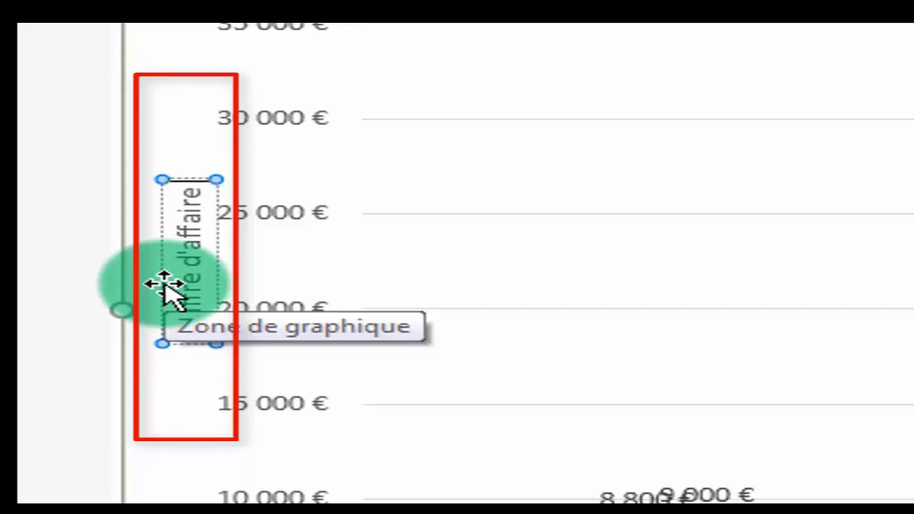
type(" du")
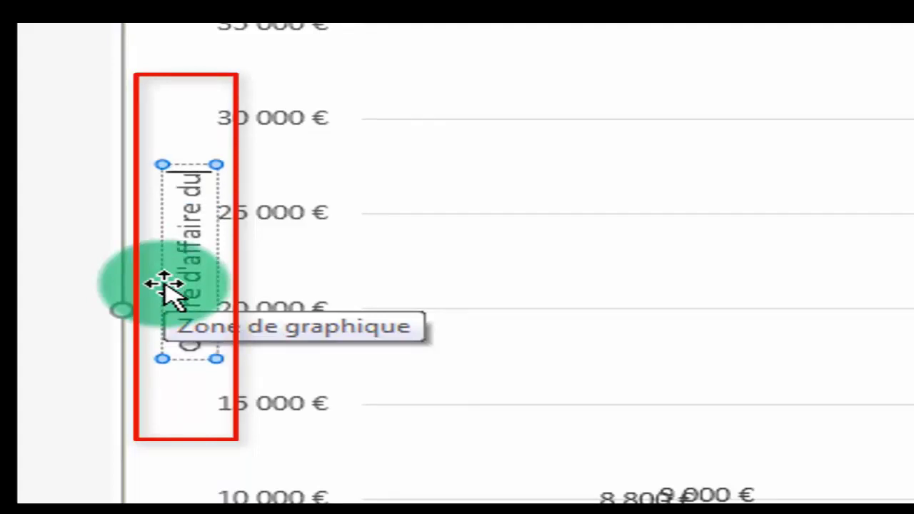
type("montant")
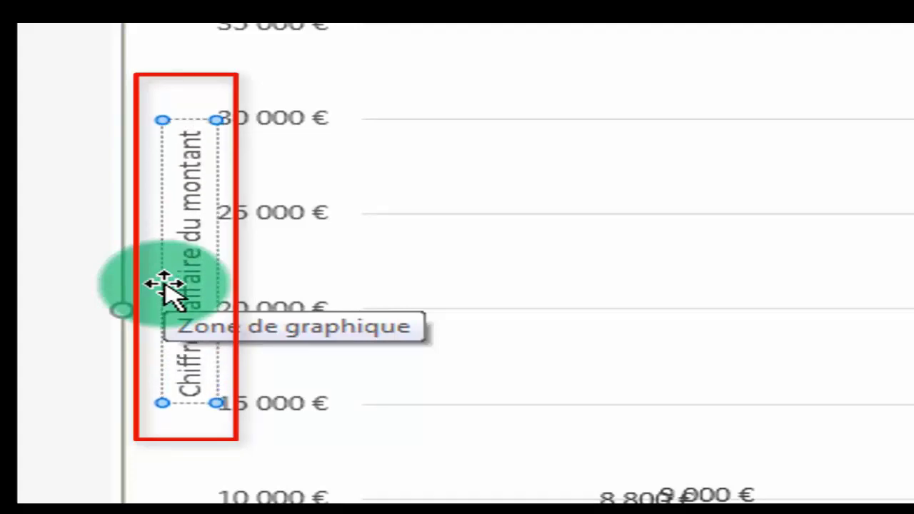
type(" TTC")
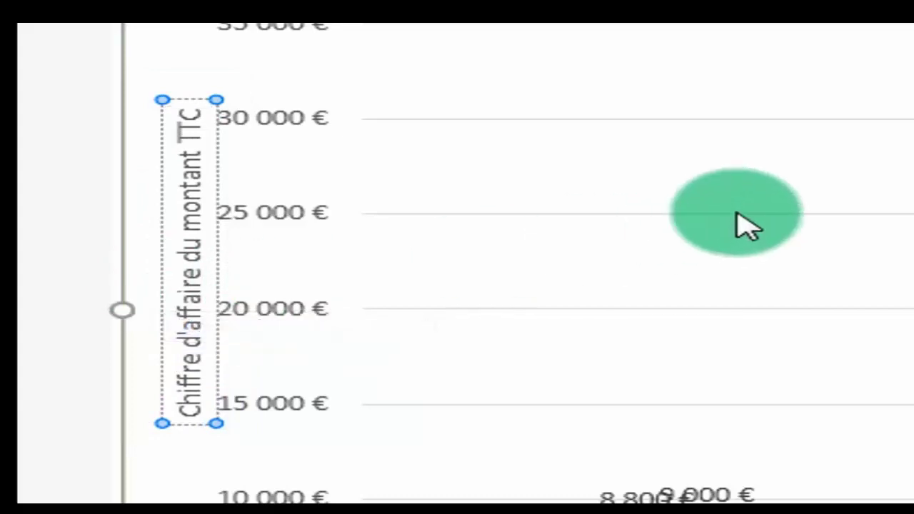
left_click(737, 213)
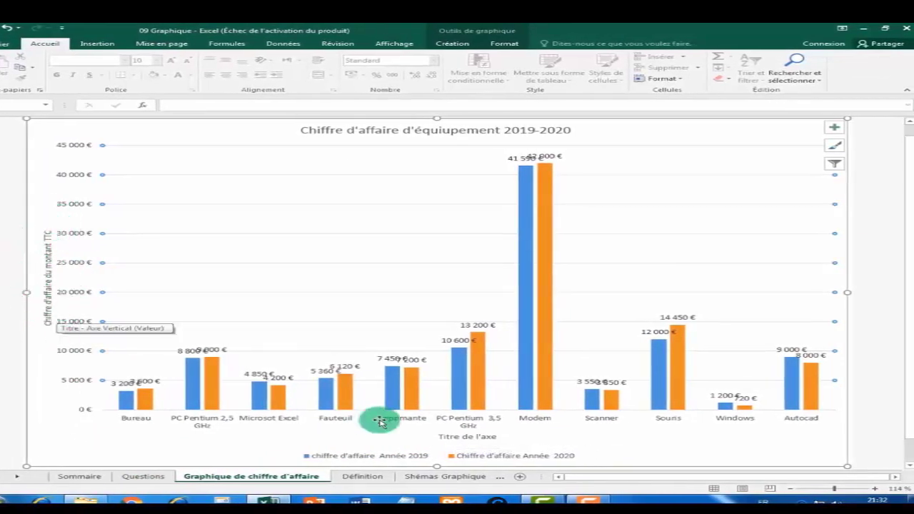
Step: Replace the horizontal axis title placeholder with "Equipements" and check the Questions sheet for the next formatting task
left_click(445, 437)
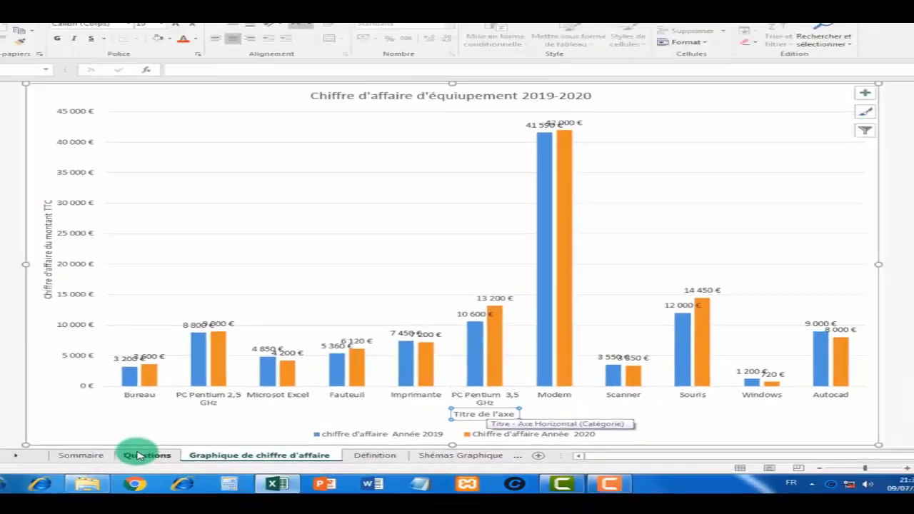
left_click(154, 455)
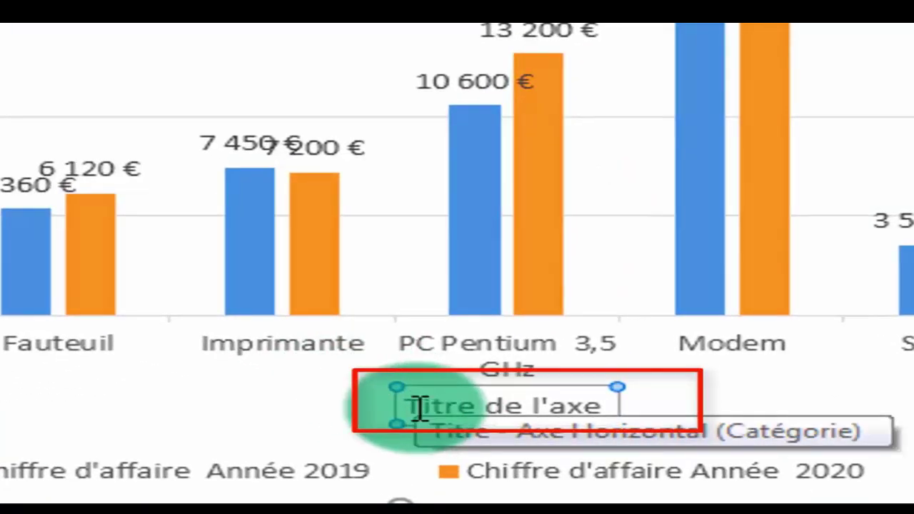
mouse_move(418, 408)
left_mouse_down()
mouse_move(533, 413)
mouse_move(618, 404)
left_mouse_up()
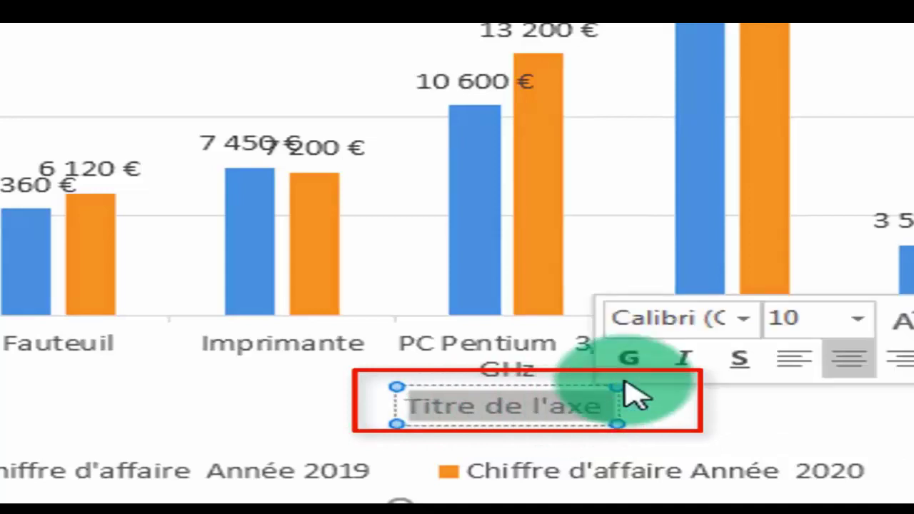
key("Delete")
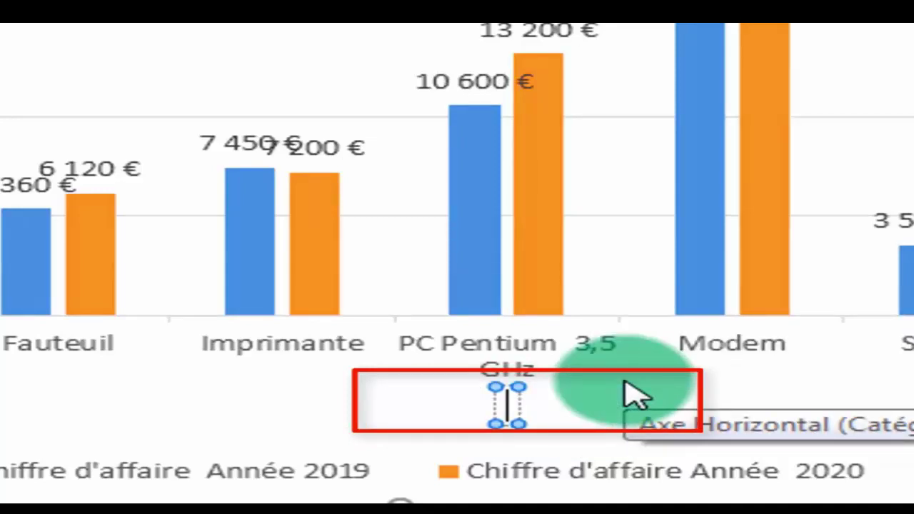
type("C")
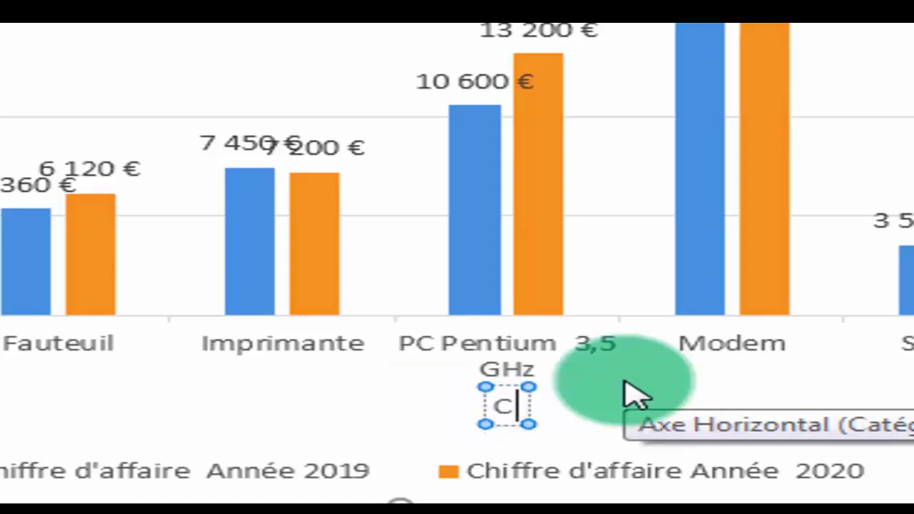
key("BackSpace")
type("Equi")
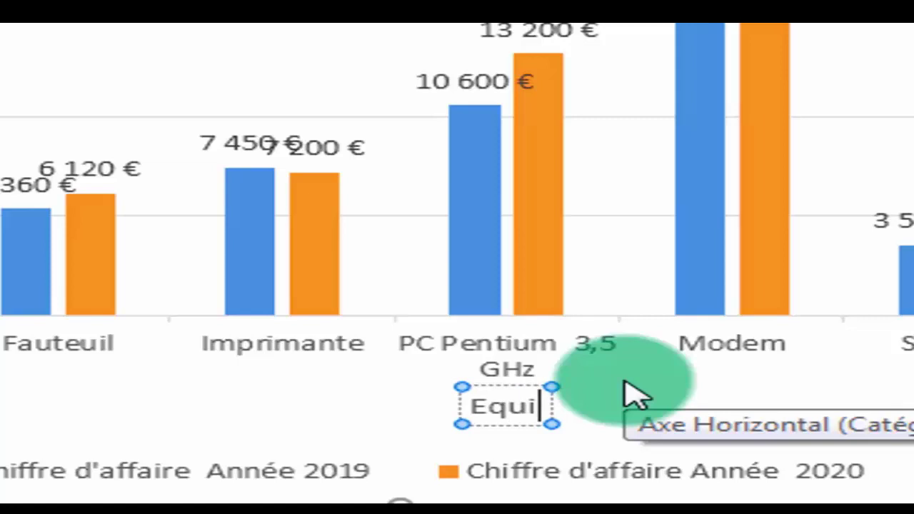
type("pement")
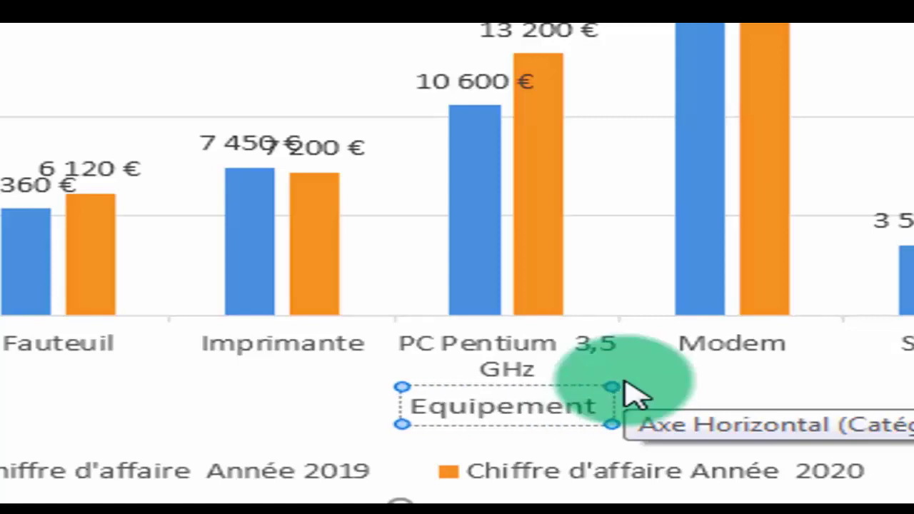
type("s")
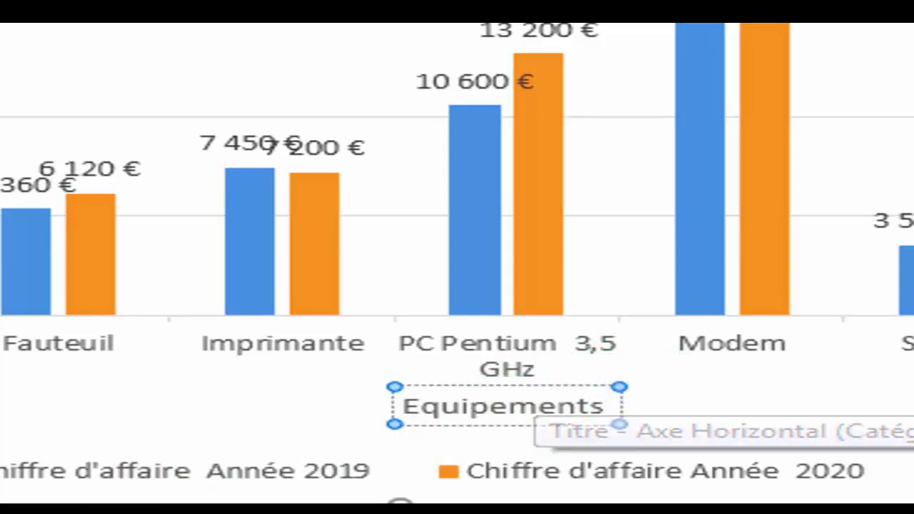
left_click(218, 475)
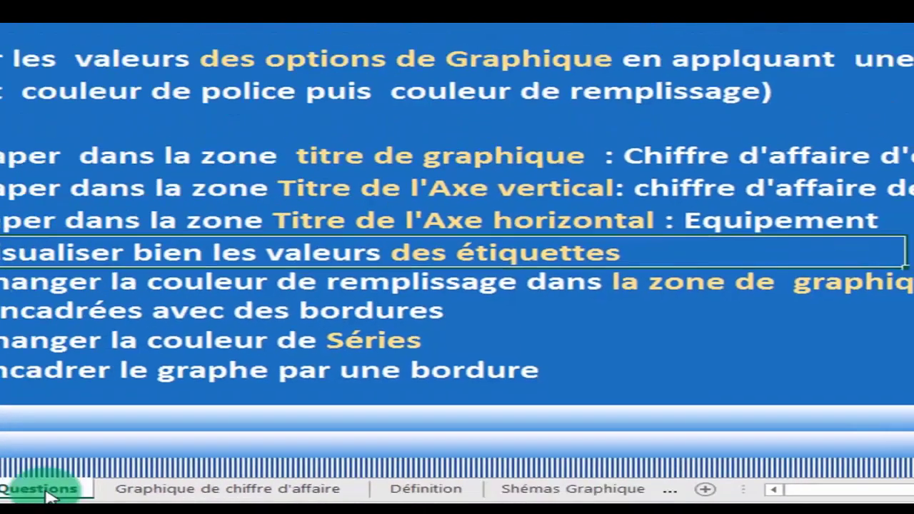
left_click(297, 475)
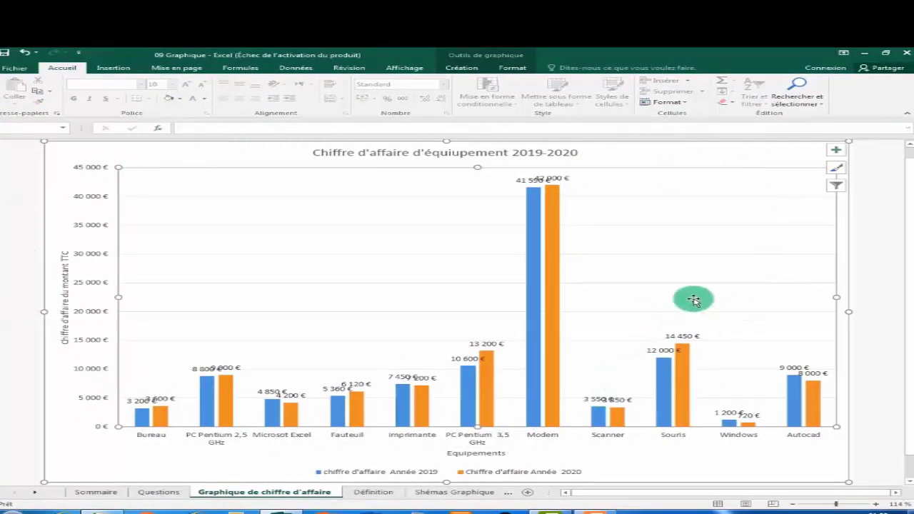
left_click(518, 153)
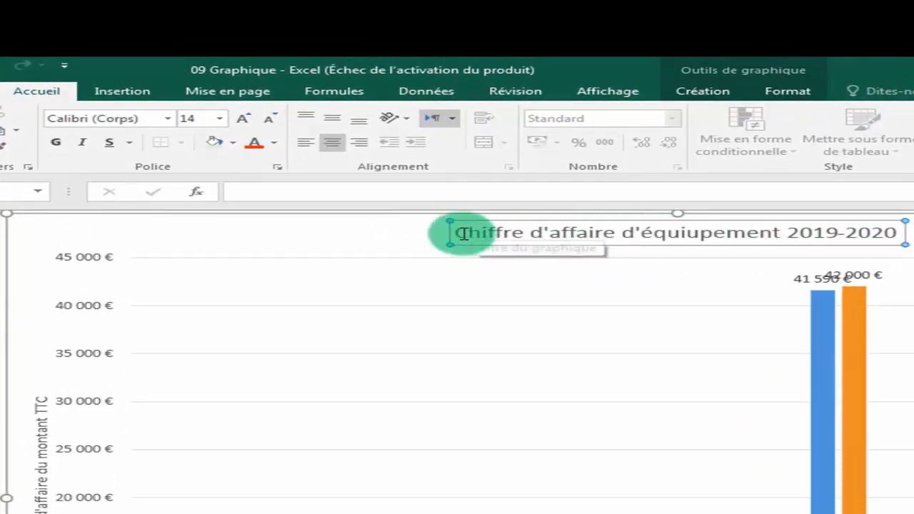
left_click_drag(463, 234, 862, 231)
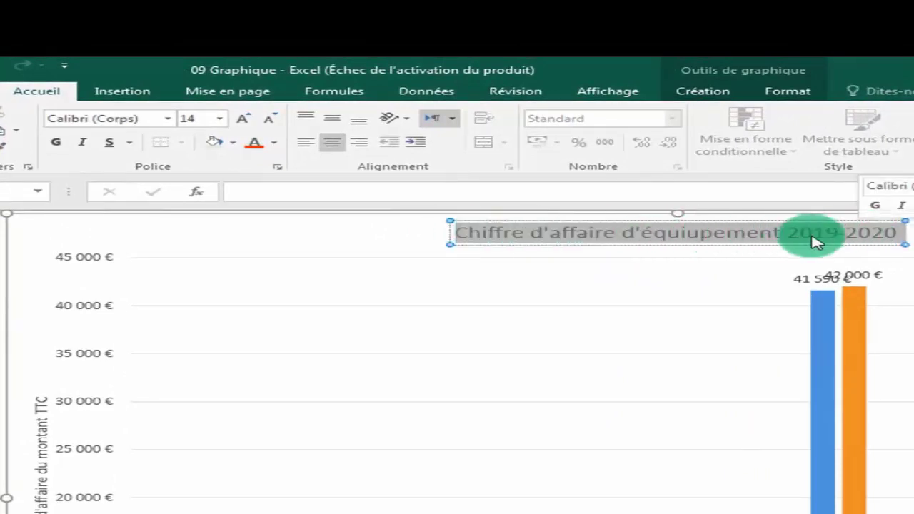
left_click(765, 275)
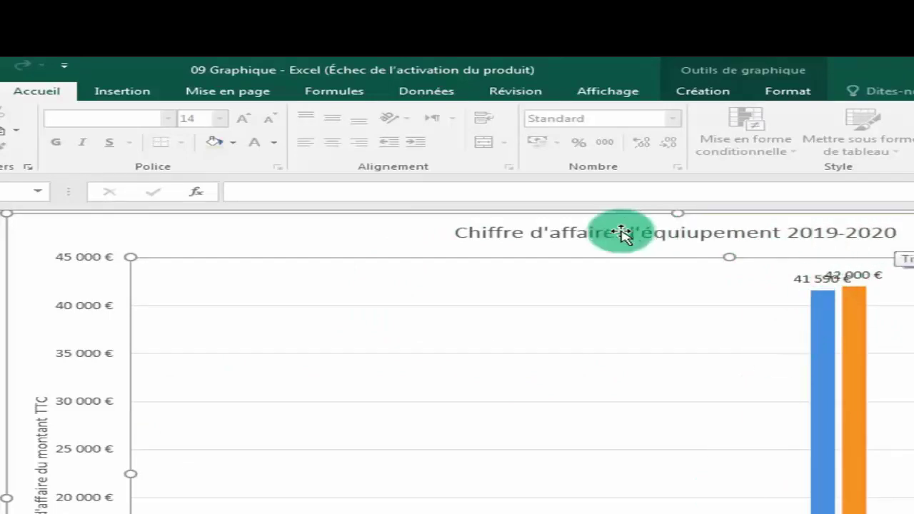
left_click(536, 235)
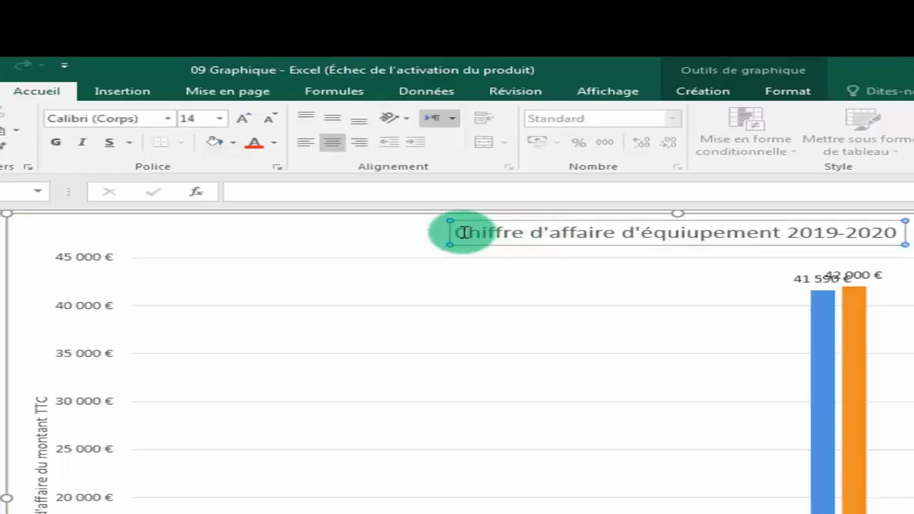
mouse_move(458, 233)
left_mouse_down()
mouse_move(667, 231)
mouse_move(765, 239)
mouse_move(776, 250)
left_mouse_up()
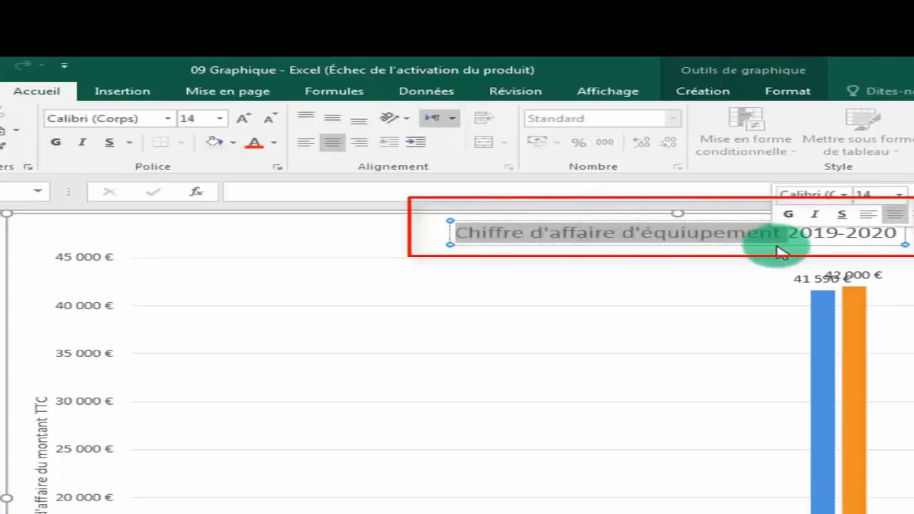
left_click(750, 233)
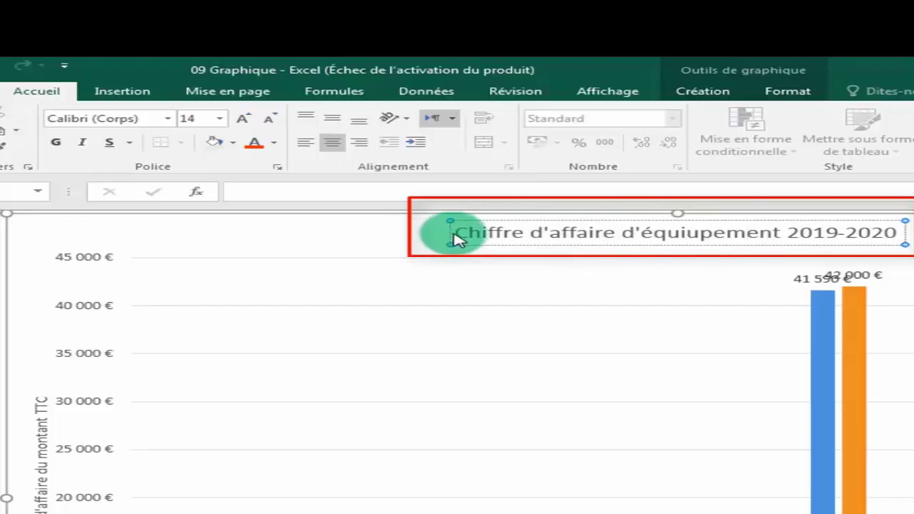
Step: Make the whole chart title bold and give it a dark green theme fill
mouse_move(459, 240)
left_mouse_down()
mouse_move(476, 230)
mouse_move(883, 235)
left_mouse_up()
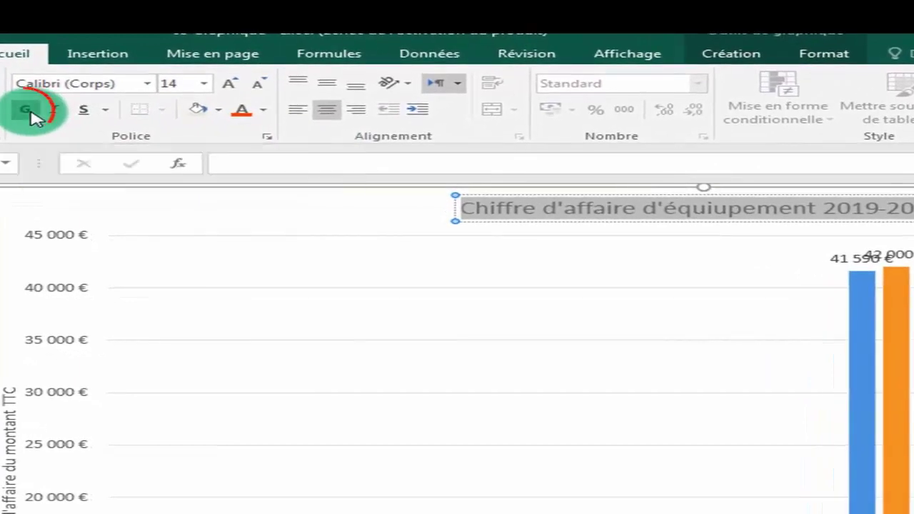
left_click(26, 110)
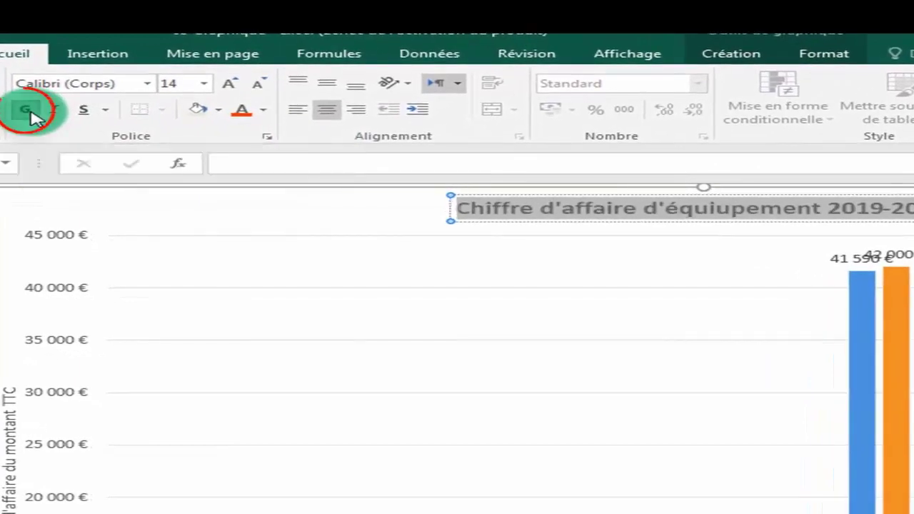
left_click(196, 110)
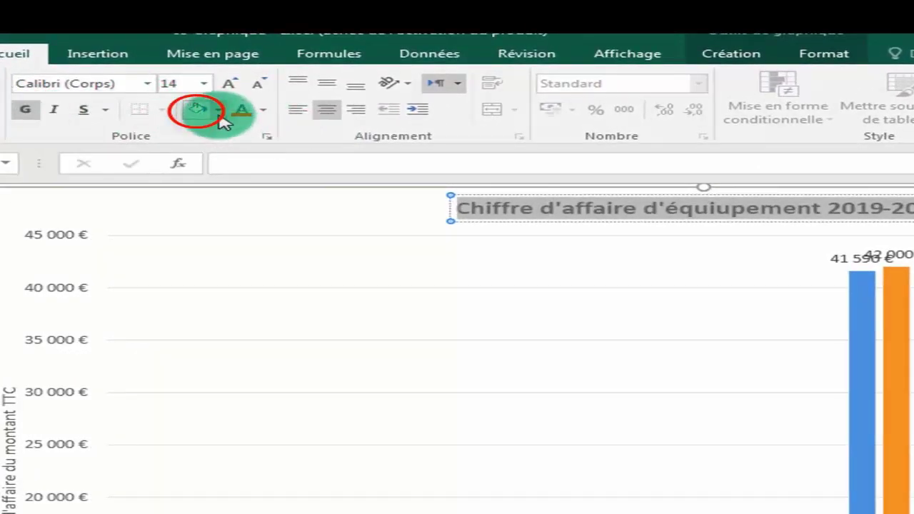
left_click(219, 115)
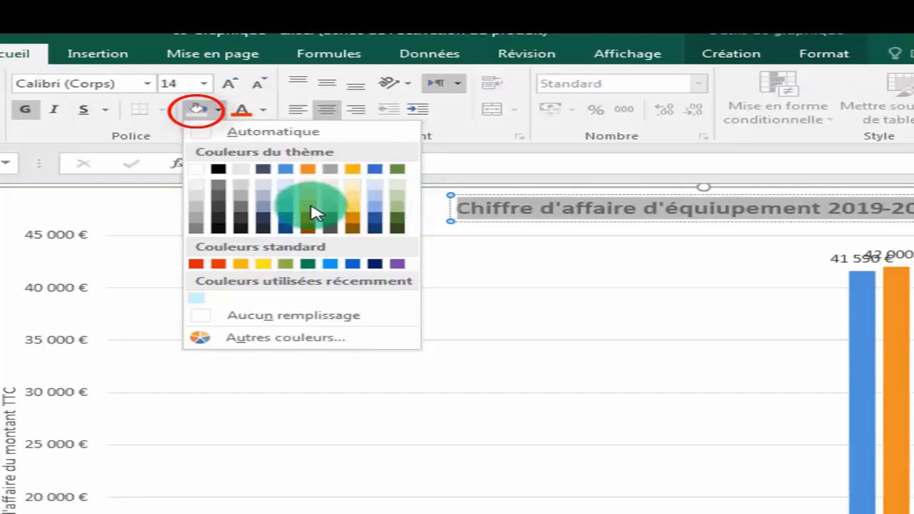
left_click(398, 223)
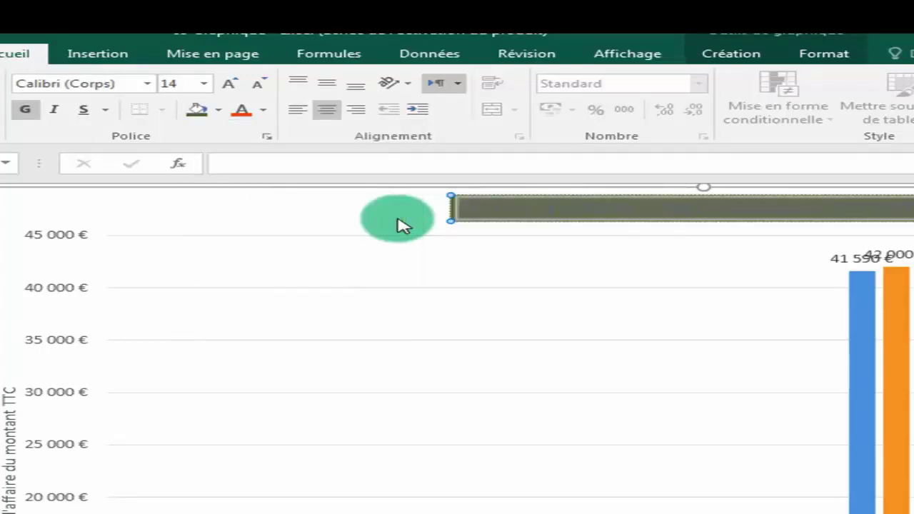
Step: Set the chart title's font colour to white and deselect the title text
left_click(263, 112)
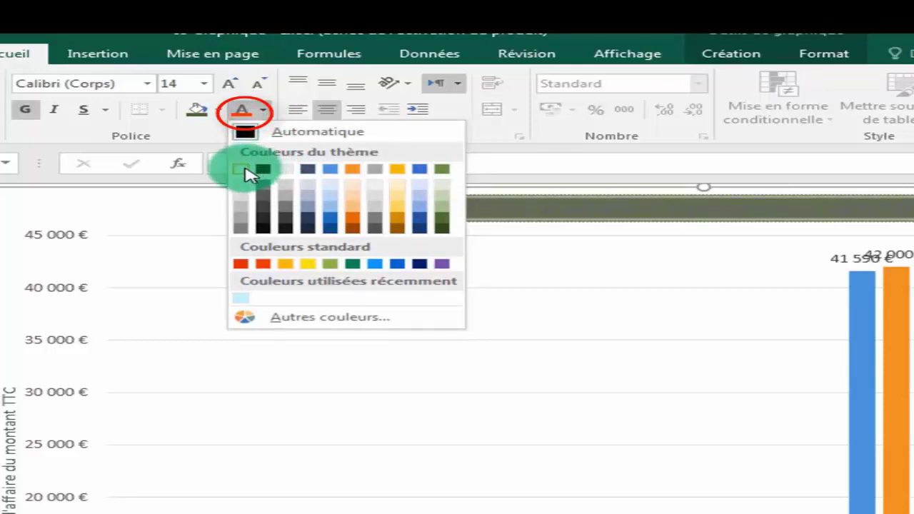
left_click(243, 172)
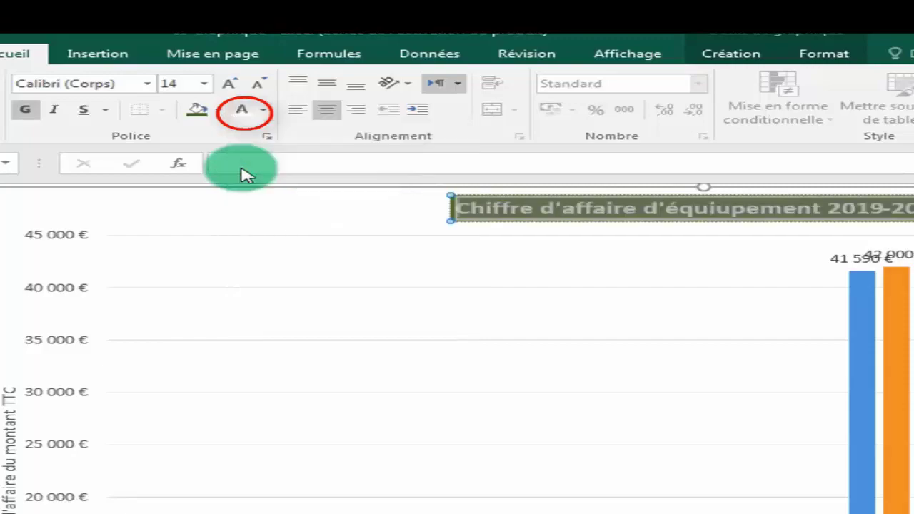
left_click(465, 261)
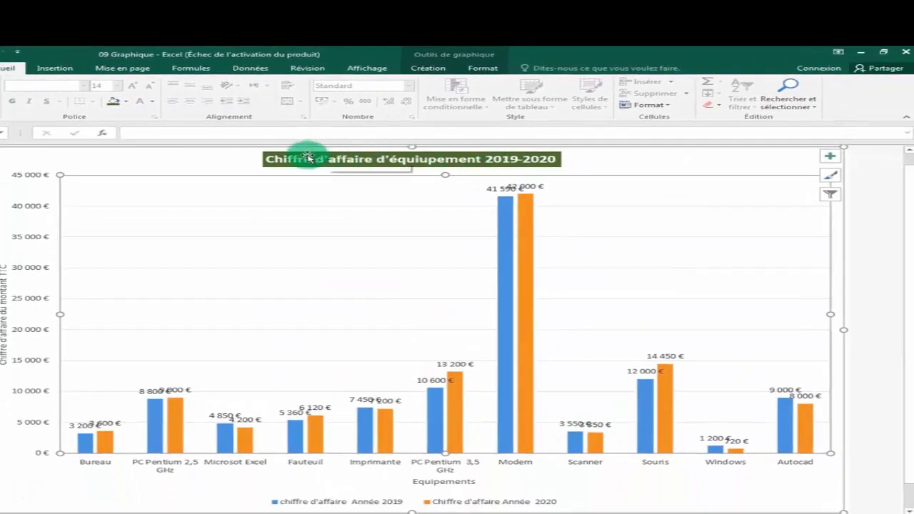
left_click(889, 209)
left_click(343, 165)
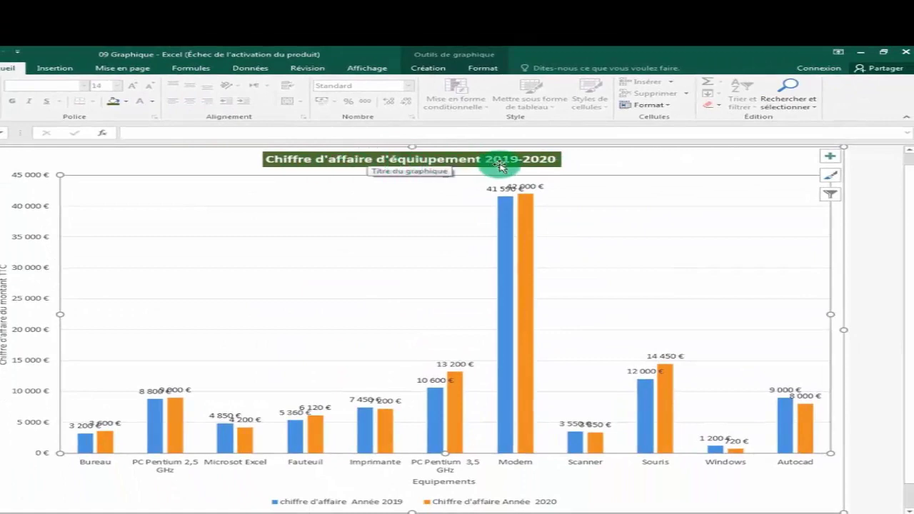
Step: Try font sizes 20 and 16 on the vertical axis title, then set it to 14 and make it bold
left_click(9, 303)
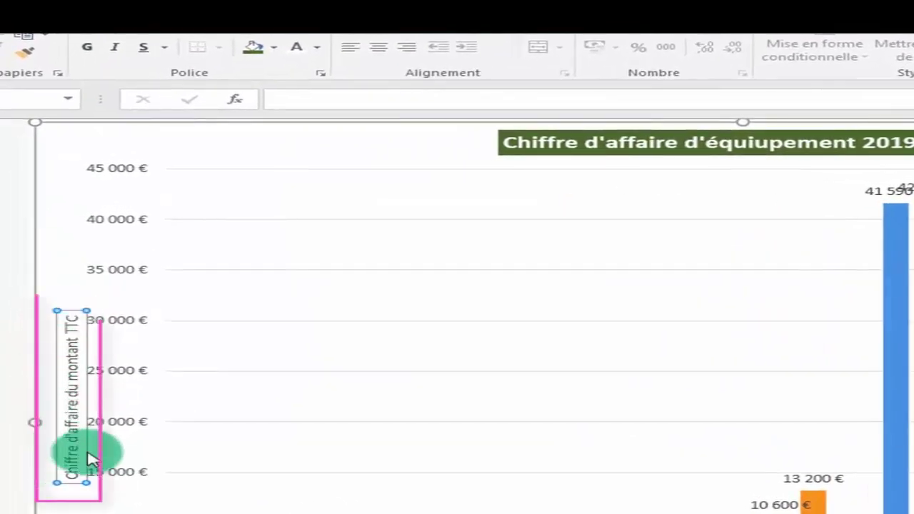
left_click_drag(86, 468, 80, 325)
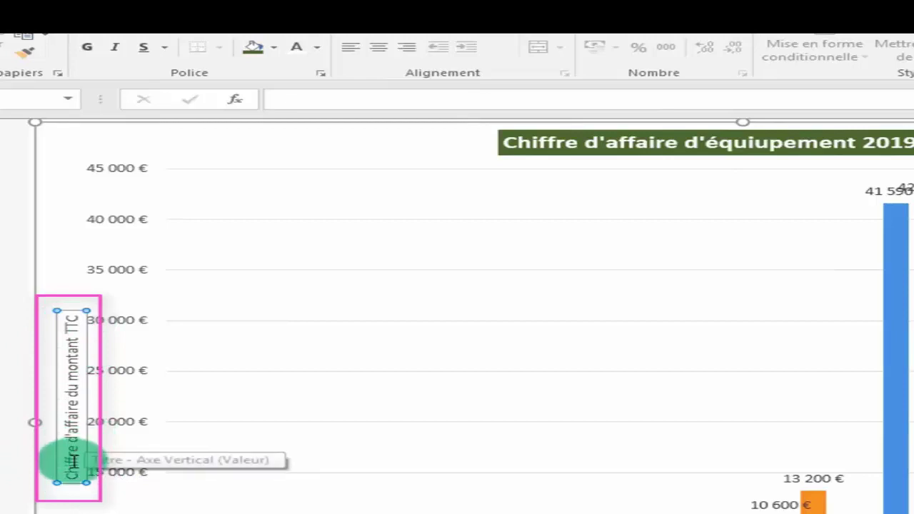
mouse_move(75, 465)
left_mouse_down()
mouse_move(93, 400)
mouse_move(73, 327)
mouse_move(82, 472)
left_mouse_up()
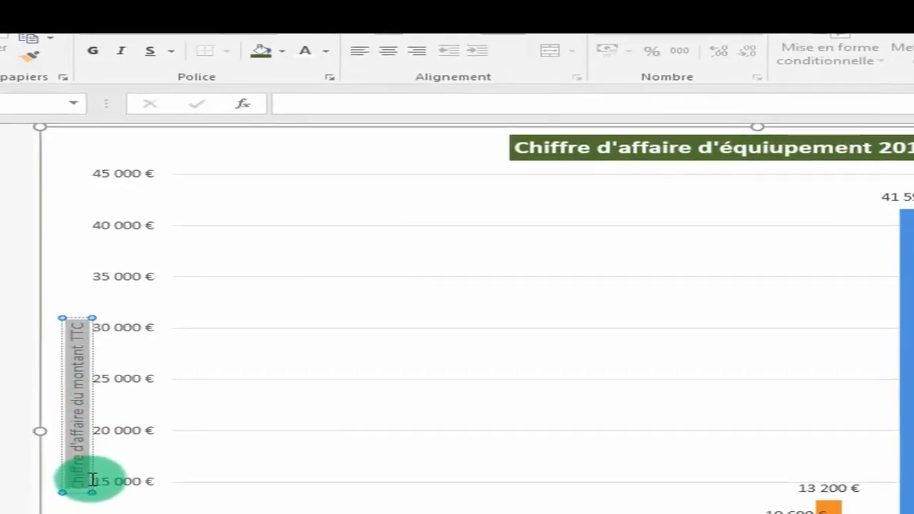
left_click(361, 65)
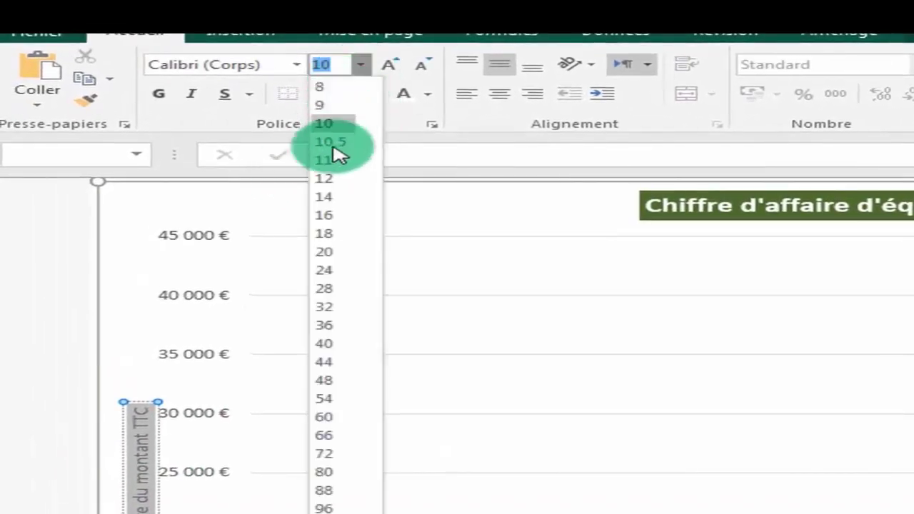
left_click(327, 253)
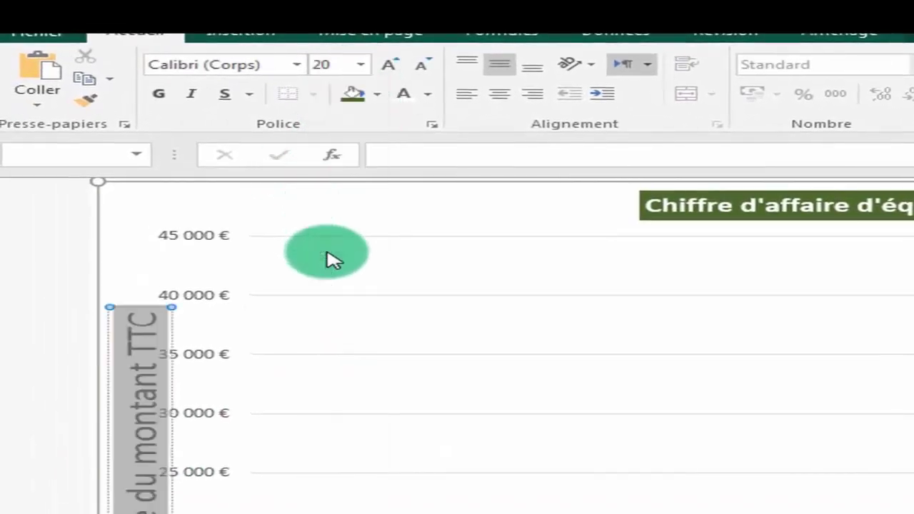
left_click(360, 65)
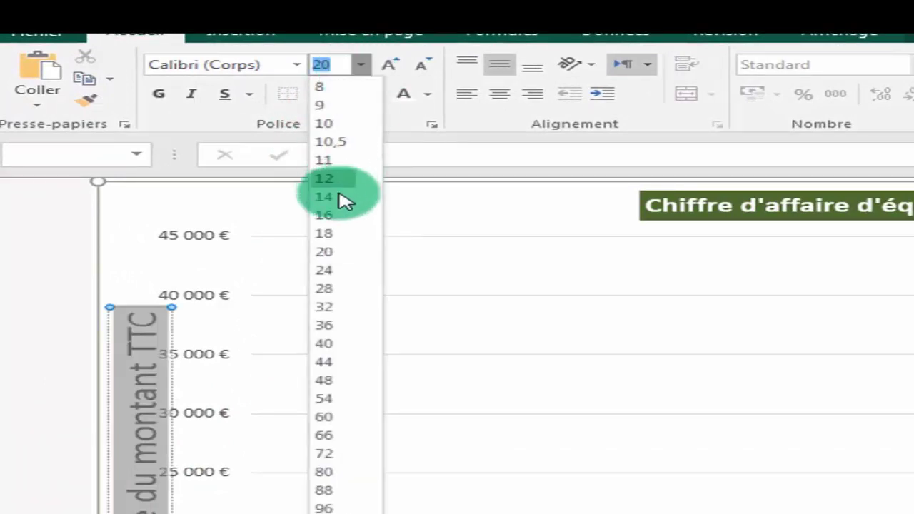
left_click(338, 216)
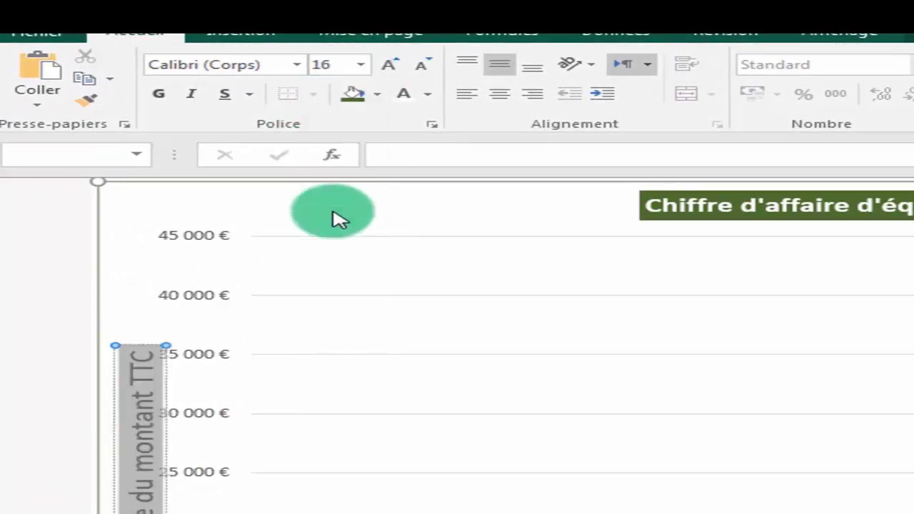
left_click(361, 65)
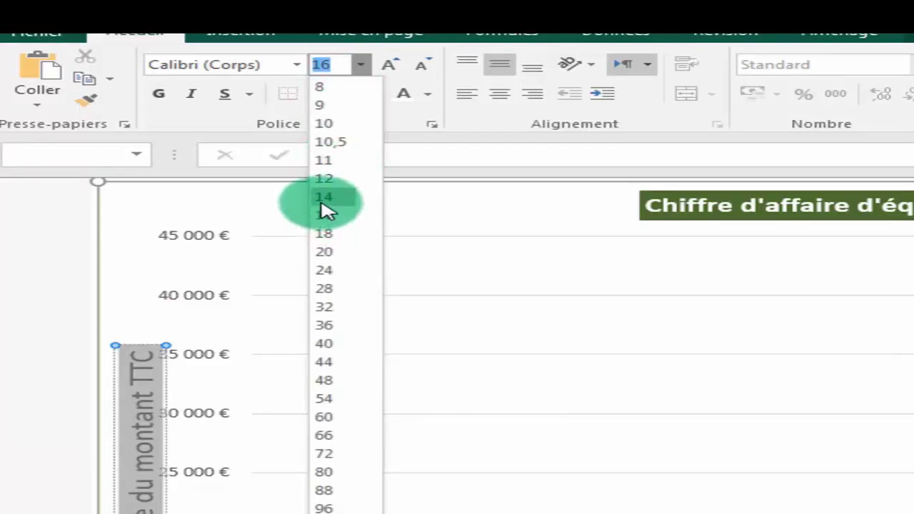
left_click(322, 203)
left_click(160, 93)
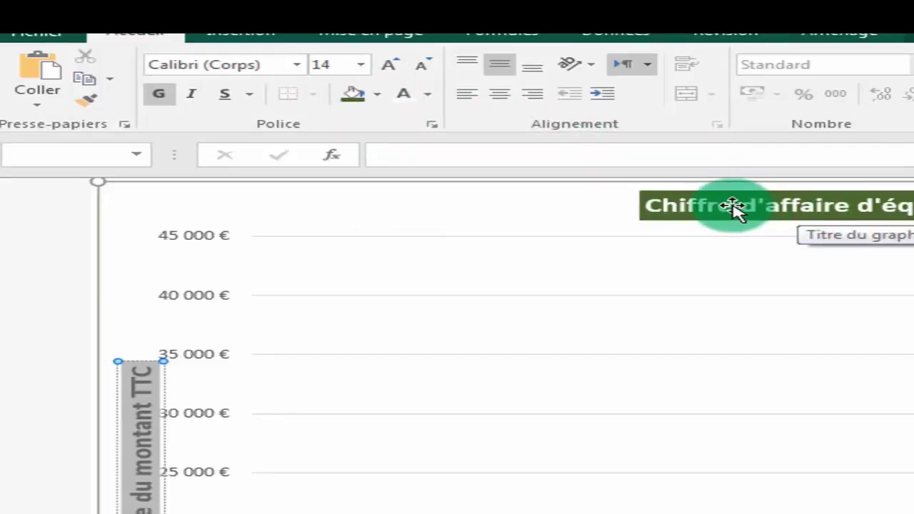
Step: Give the vertical axis title a white font, try a dark green fill on it, and change the fill to dark blue
left_click(358, 99)
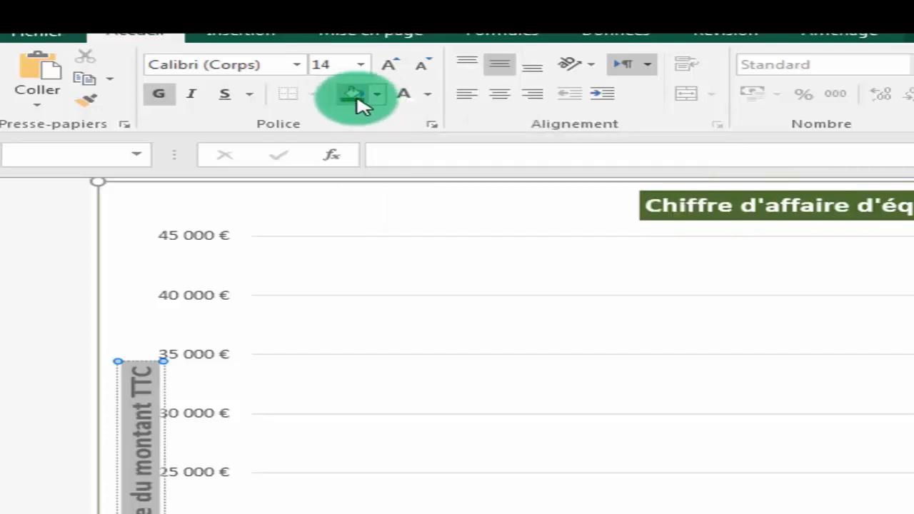
left_click(405, 99)
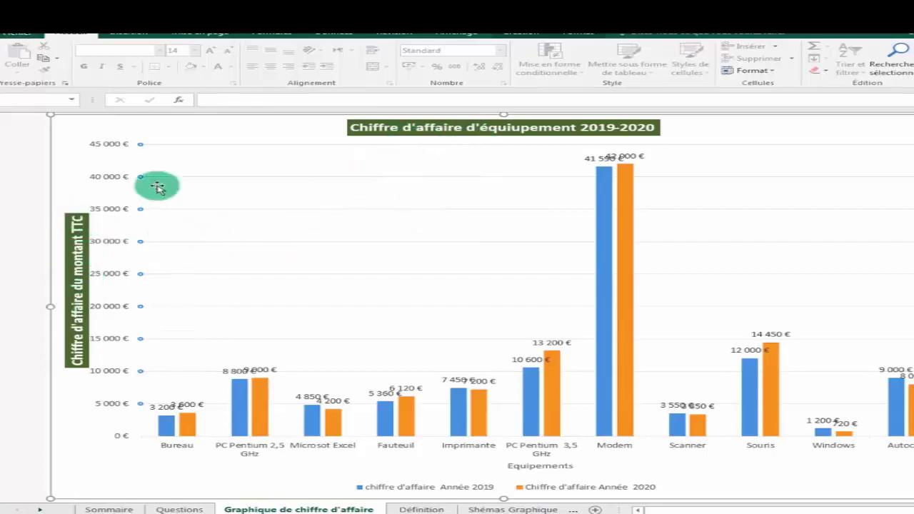
left_click(78, 233)
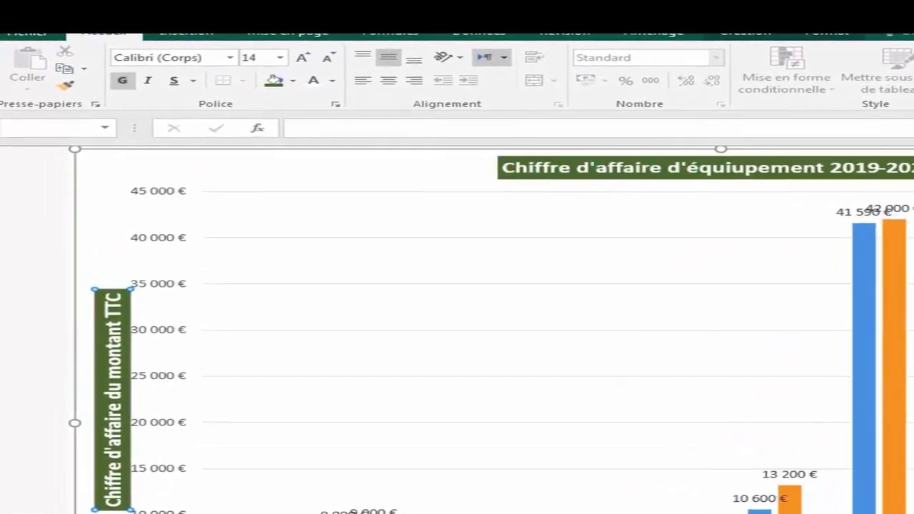
left_click_drag(106, 300, 81, 491)
left_click(293, 83)
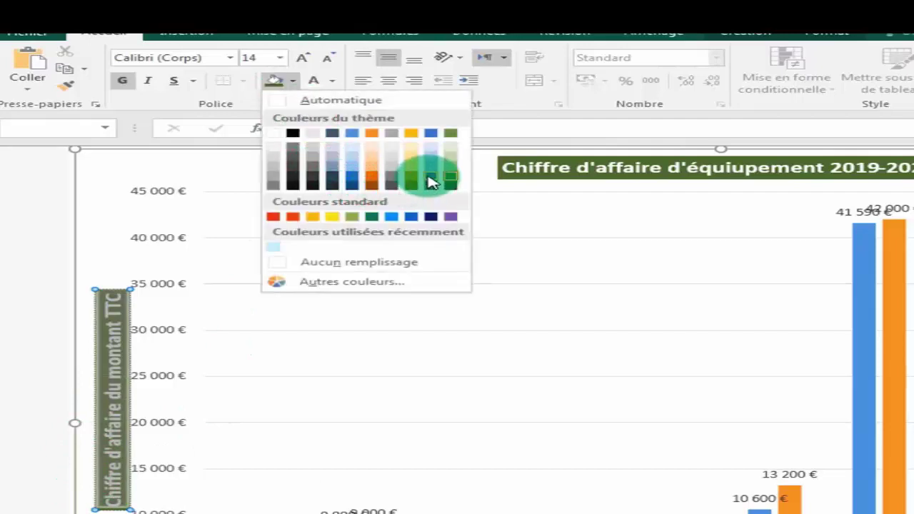
left_click(431, 183)
left_click(377, 286)
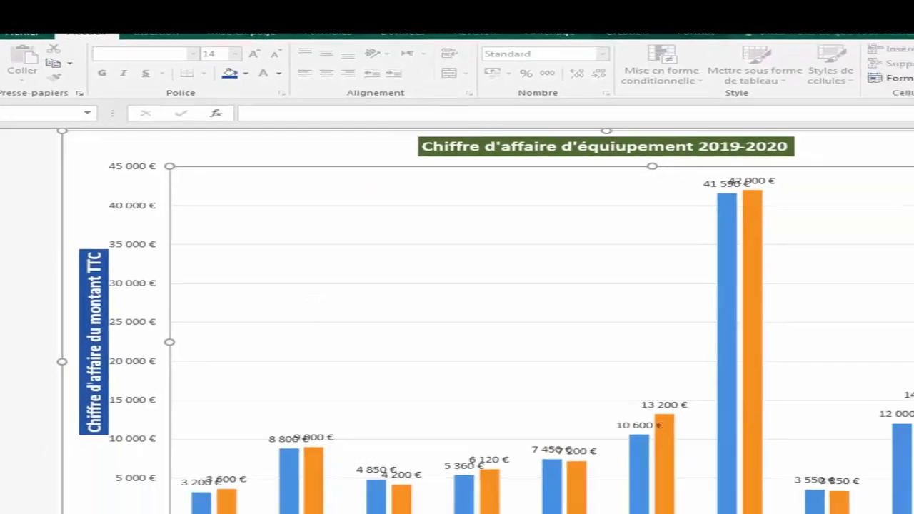
Step: Format the horizontal axis title "Equipements" with font size 16, a dark blue fill and a white font
left_click(493, 367)
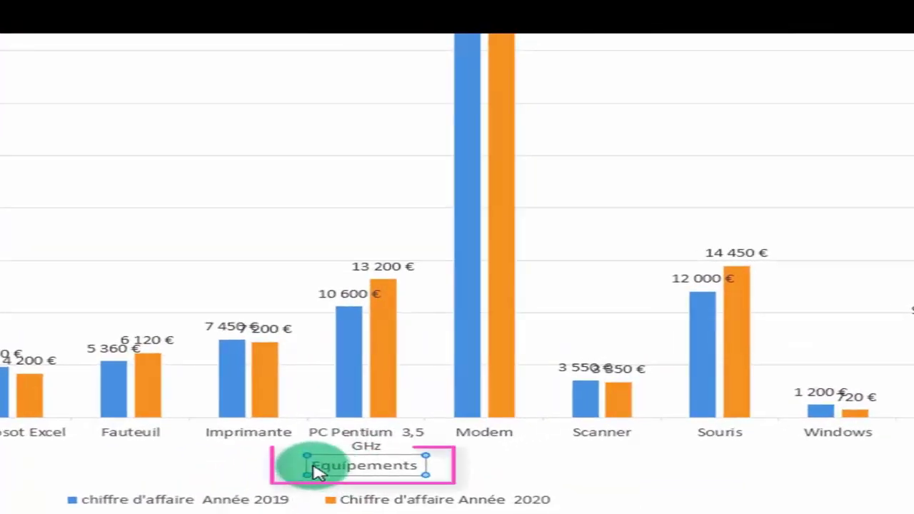
left_click(410, 465)
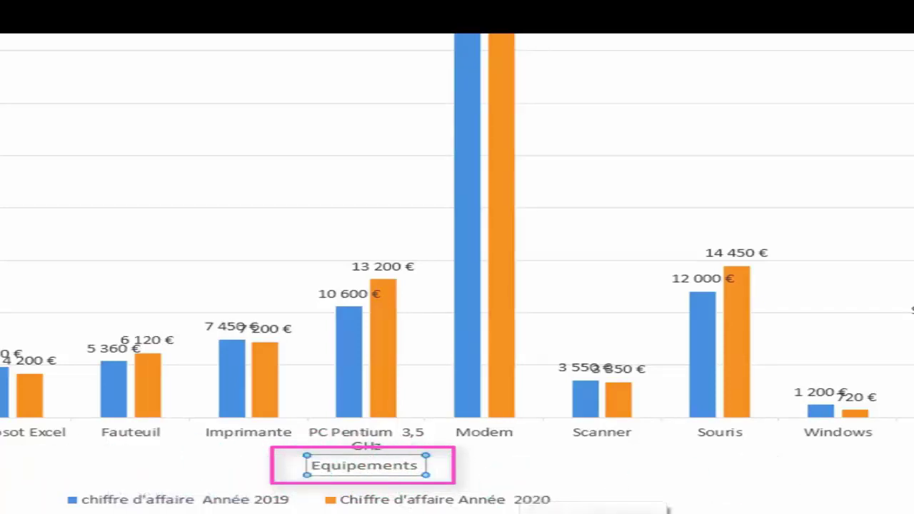
left_click(98, 348)
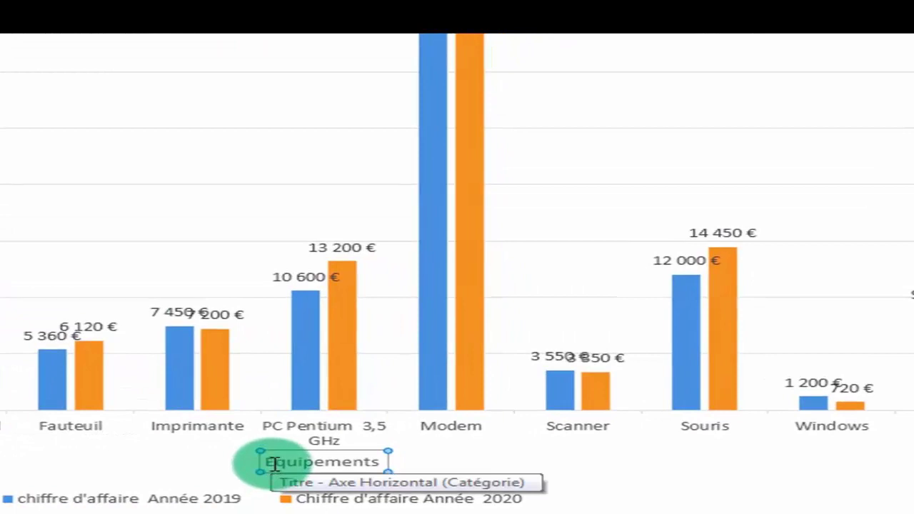
left_click_drag(270, 464, 367, 465)
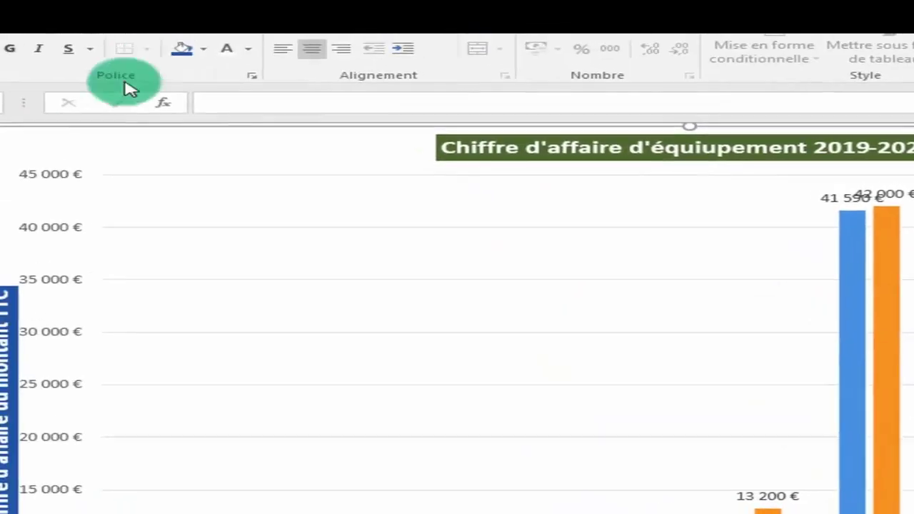
left_click(193, 24)
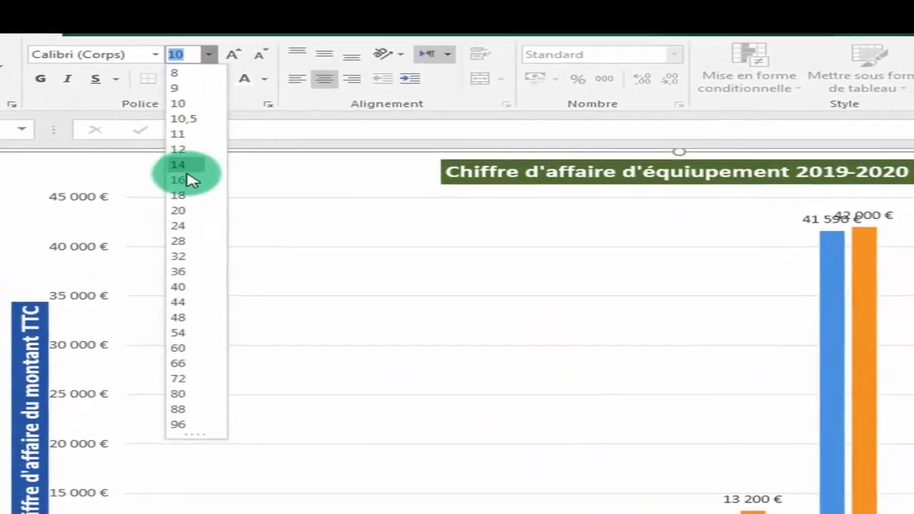
left_click(192, 185)
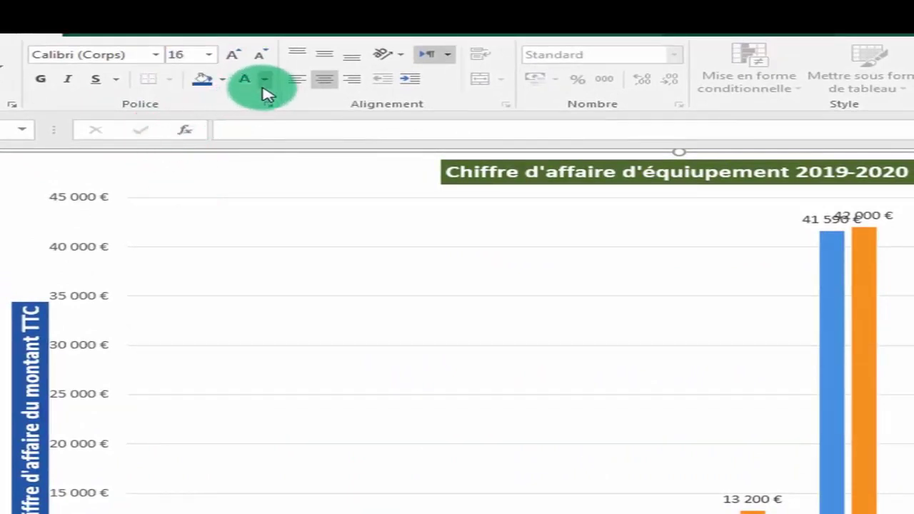
left_click(204, 85)
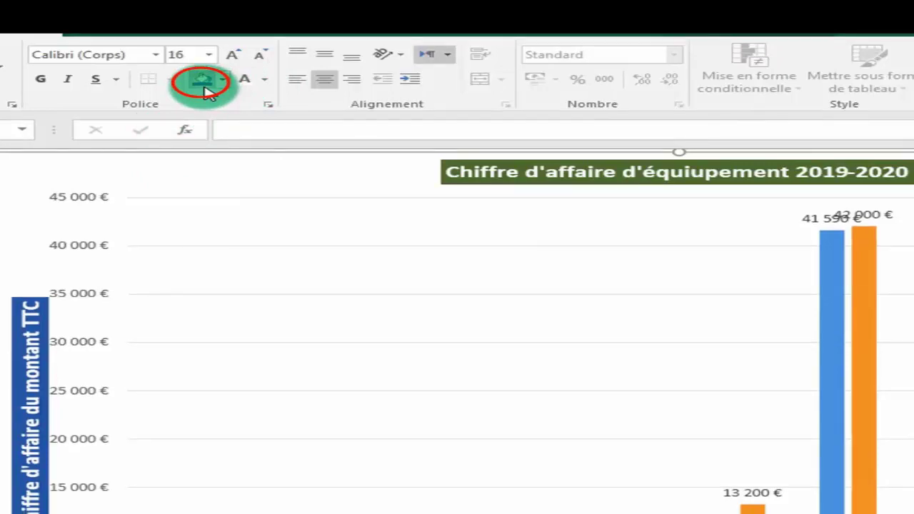
left_click(250, 85)
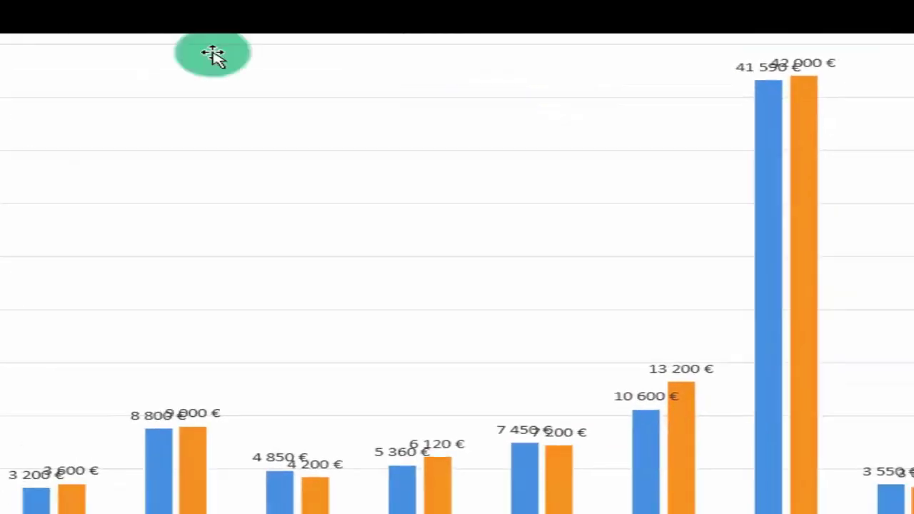
Step: Tell the chart area and the plot area apart by selecting each, and fill the plot area with light orange
left_click(760, 470)
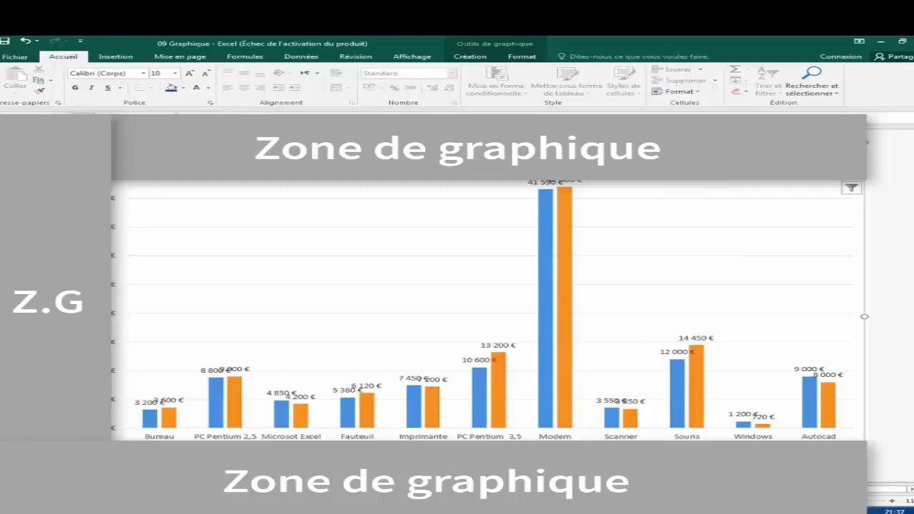
left_click(694, 218)
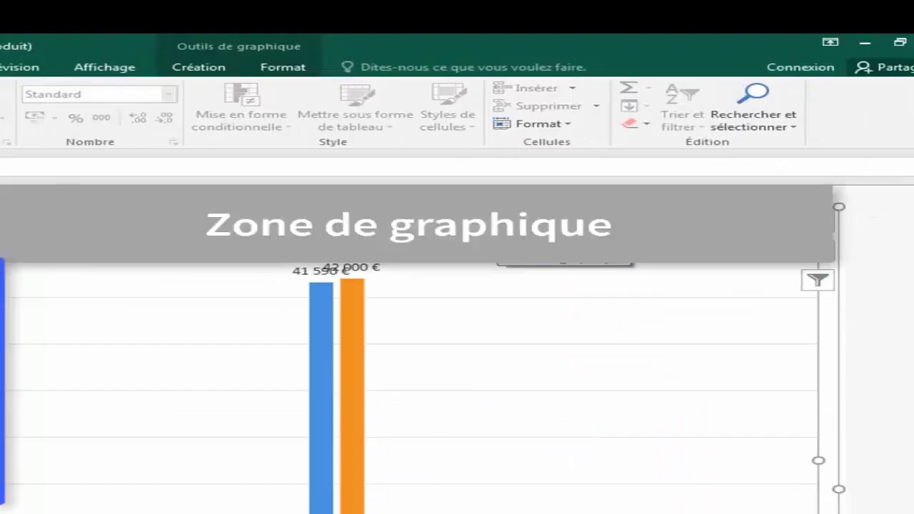
left_click(469, 429)
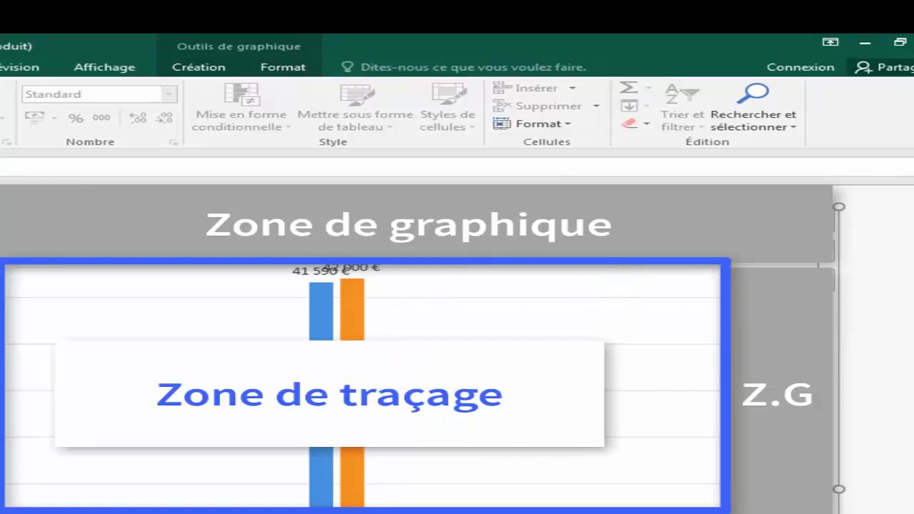
left_click(474, 253)
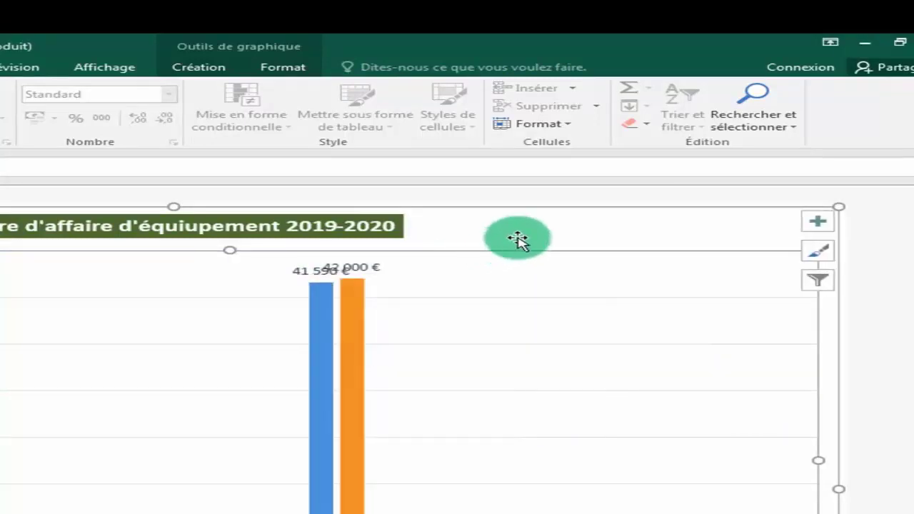
left_click_drag(518, 240, 529, 238)
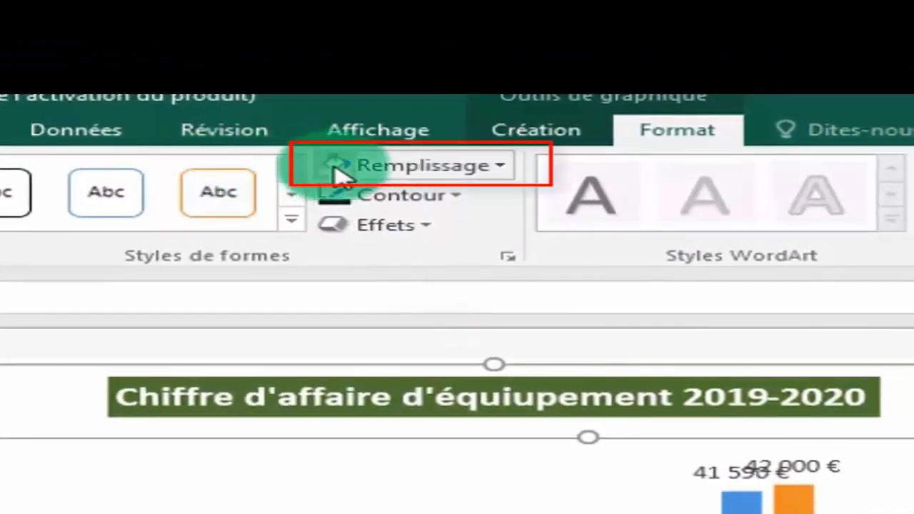
left_click(342, 172)
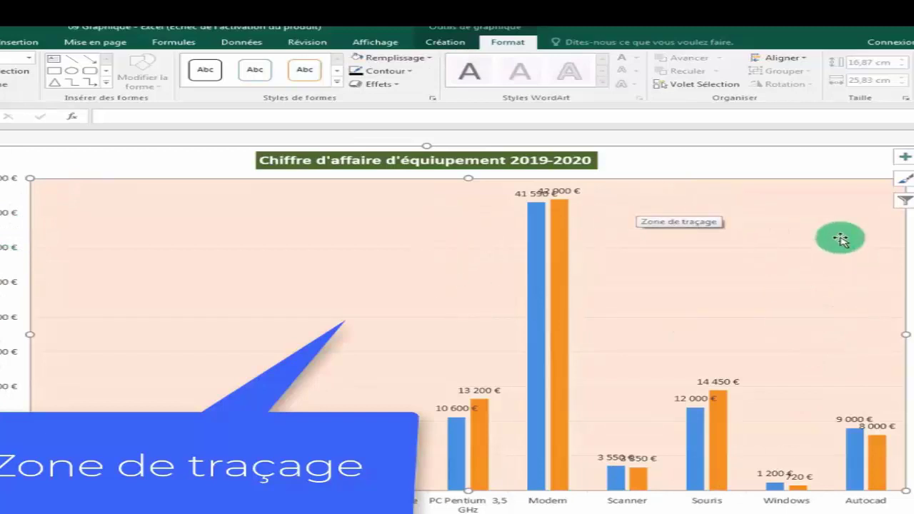
Step: Try a medium-light green theme fill on the chart area around the plot
left_click(740, 159)
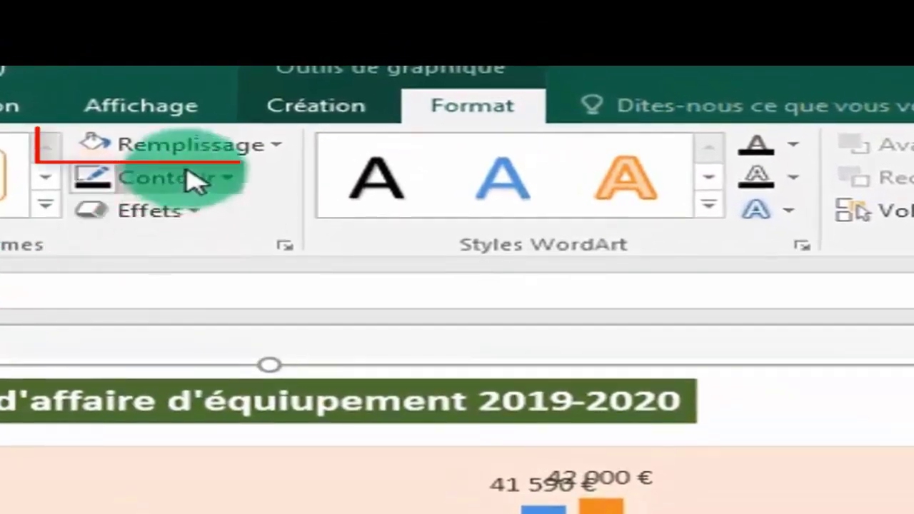
left_click(277, 148)
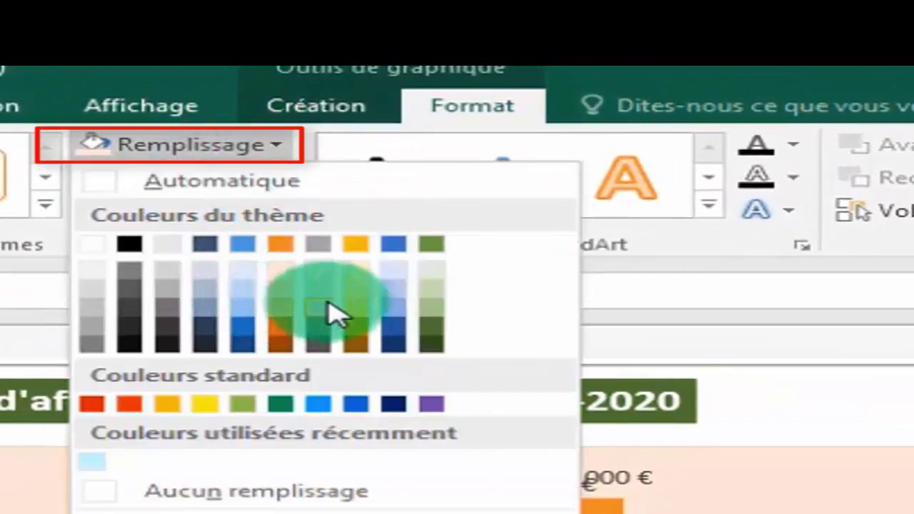
left_click(436, 300)
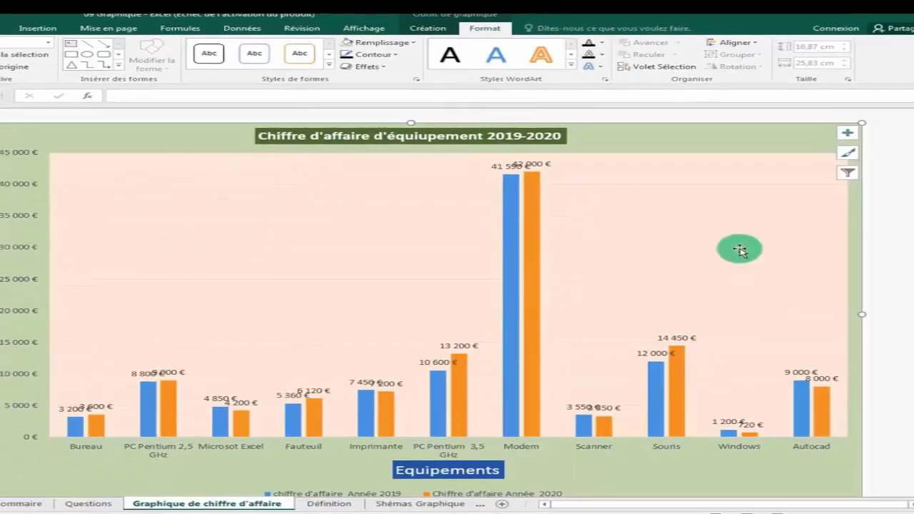
Step: Set the chart area's fill to the lightest green theme shade
left_click(764, 258)
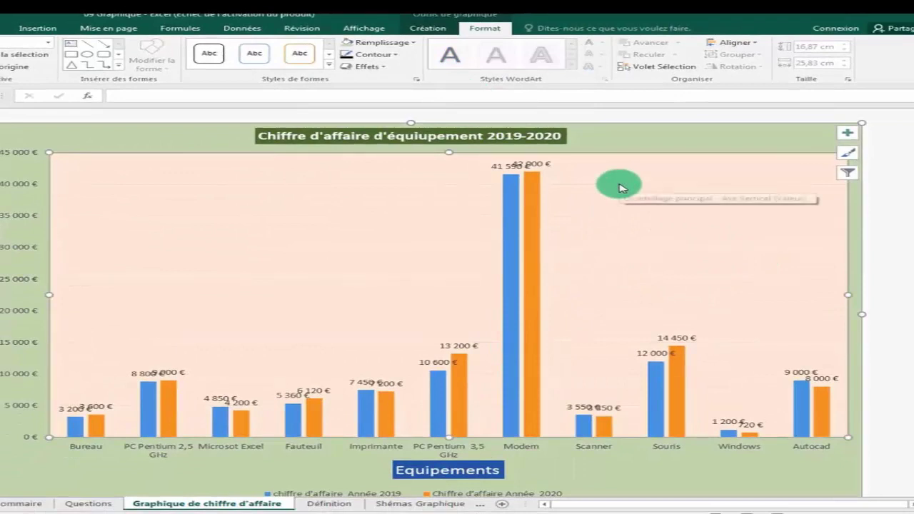
left_click(615, 138)
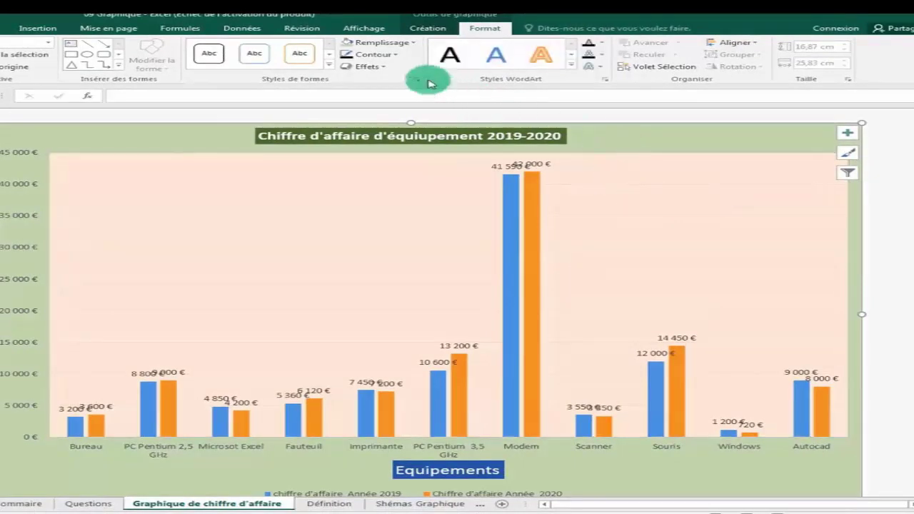
left_click(413, 47)
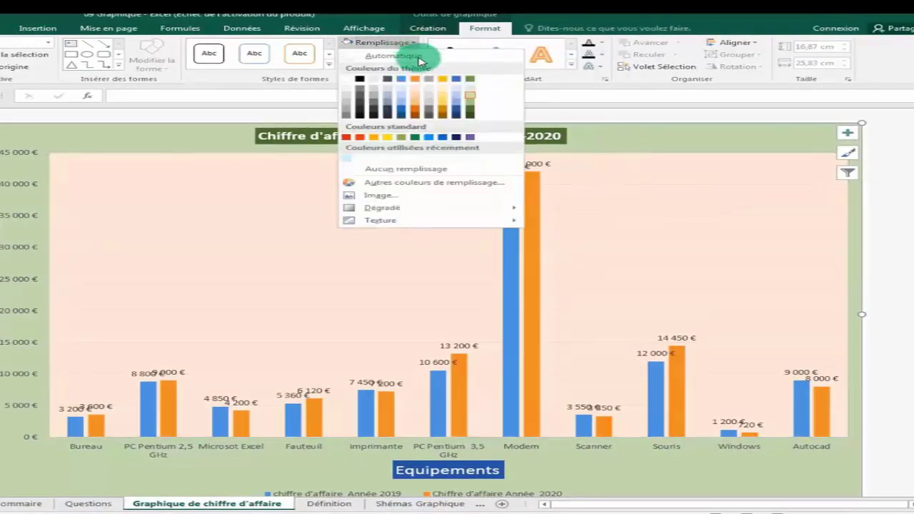
left_click(471, 89)
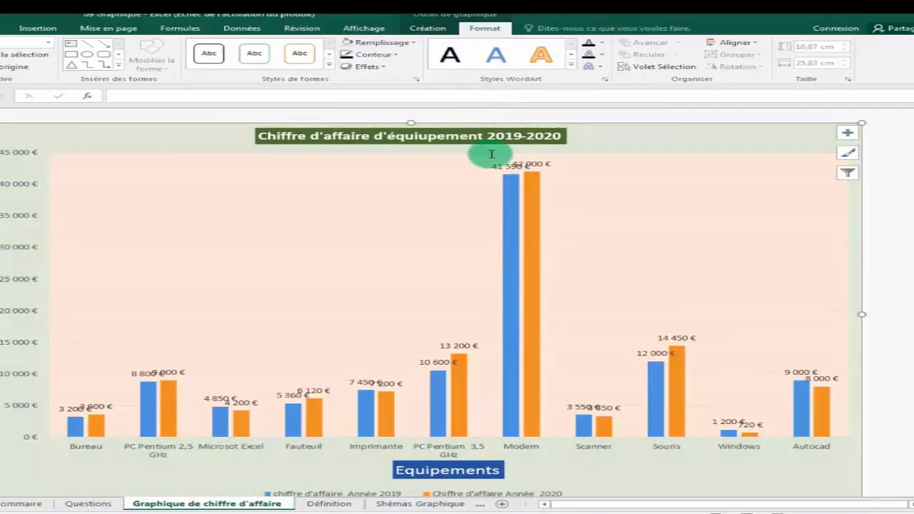
Step: Select the chart area and the plot area in turn to examine the extent of each zone
left_click(656, 325)
left_click(617, 127)
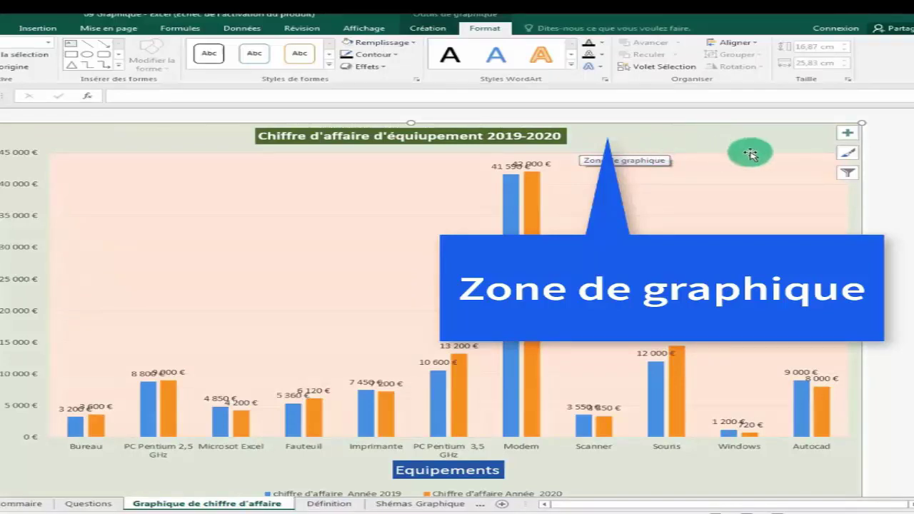
left_click(697, 200)
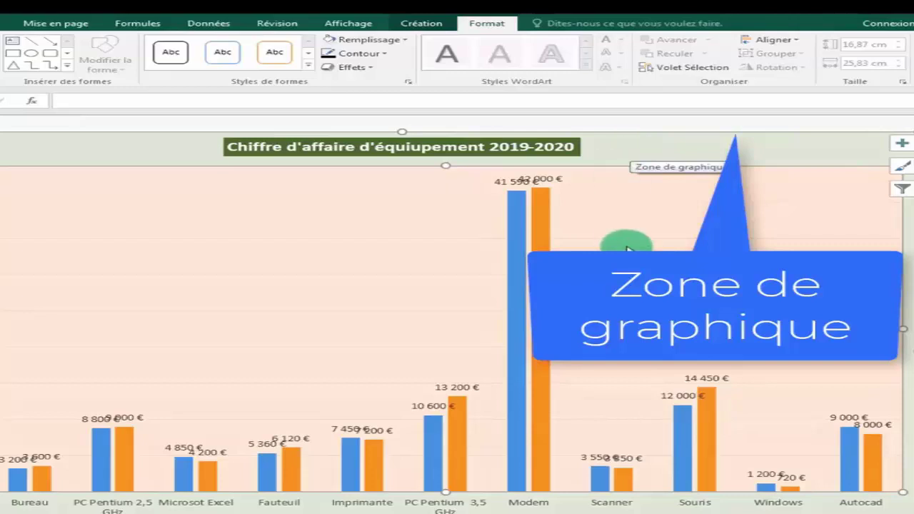
left_click(656, 219)
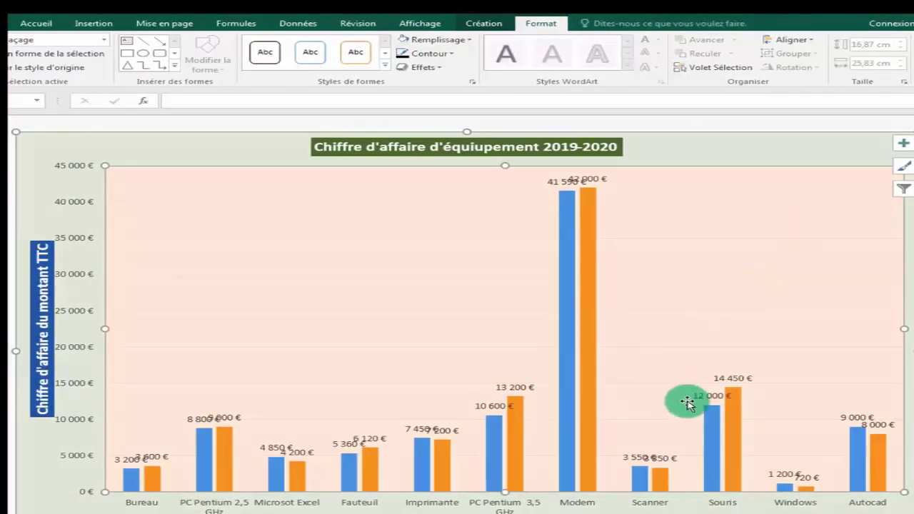
scroll(689, 413, "down", 1)
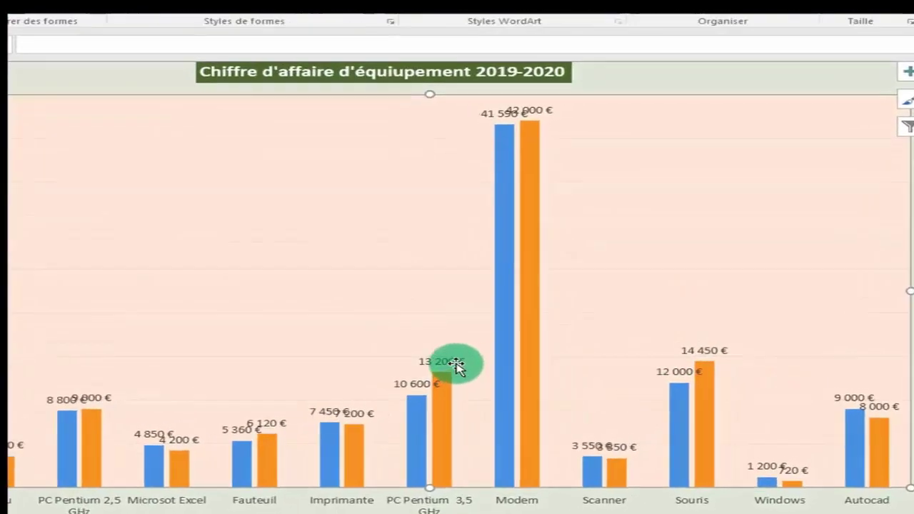
left_click(530, 365)
left_click(473, 204)
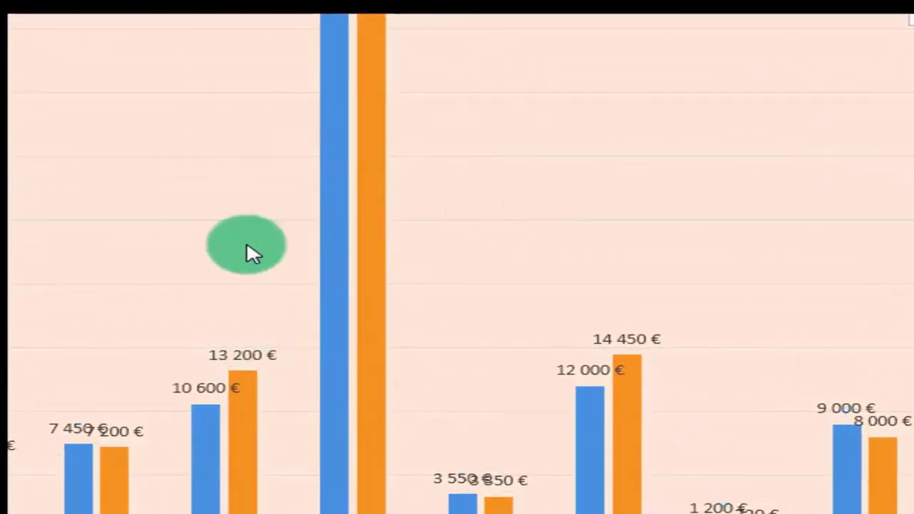
Step: Select the 2020 series' data labels and the 2019 series' data labels in turn to examine where they overlap
left_click(243, 357)
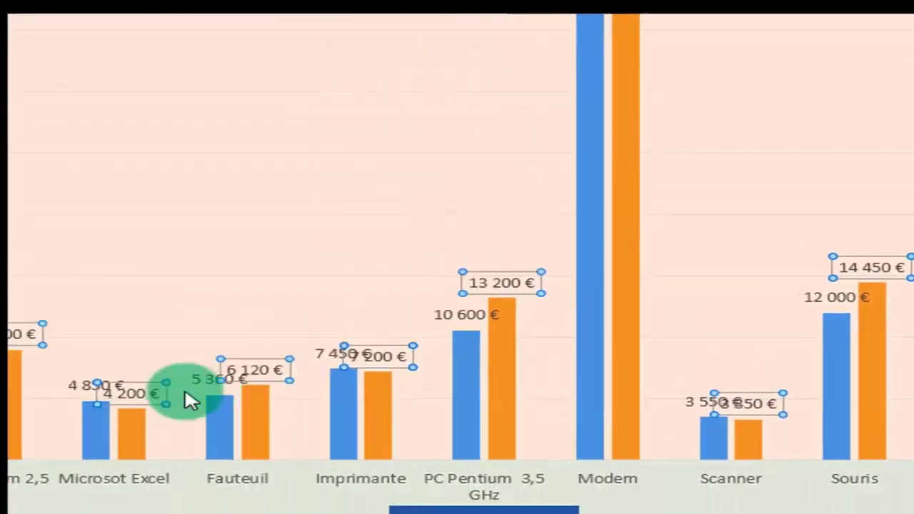
left_click(187, 392)
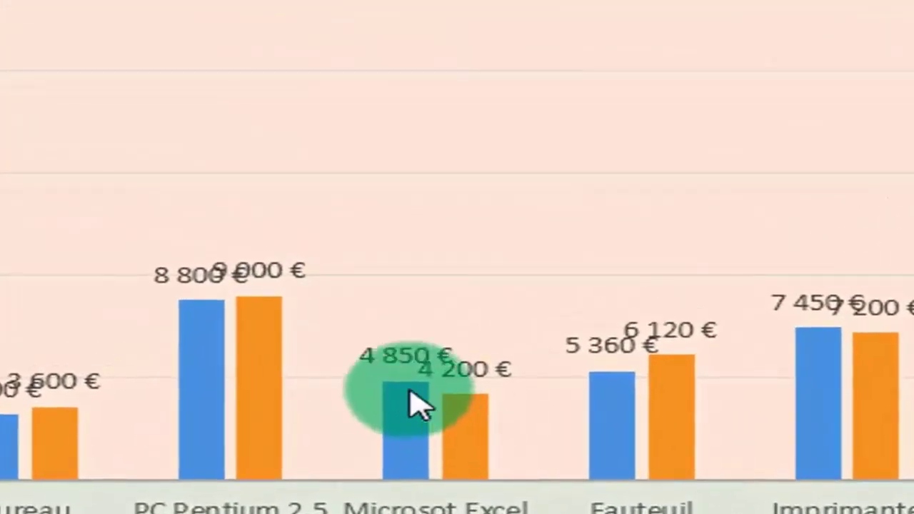
left_click(374, 338)
left_click_drag(374, 338, 395, 304)
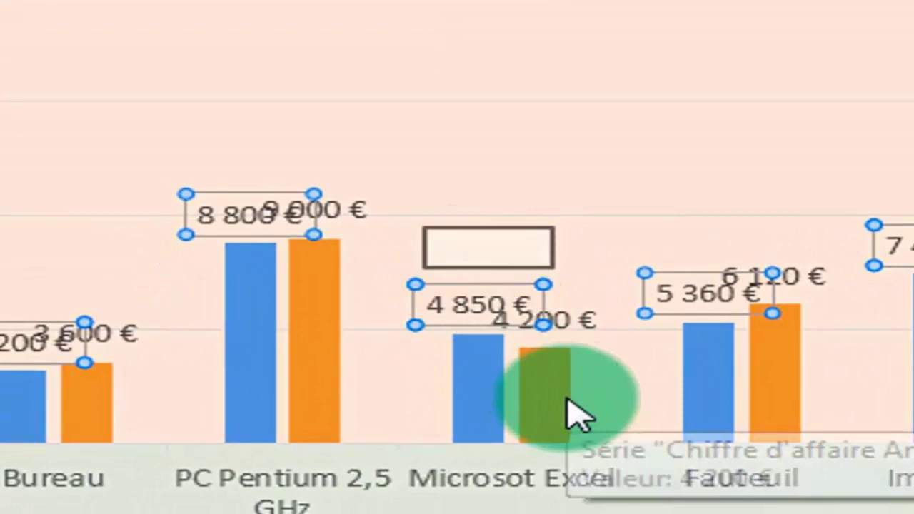
left_click(606, 228)
left_click(475, 300)
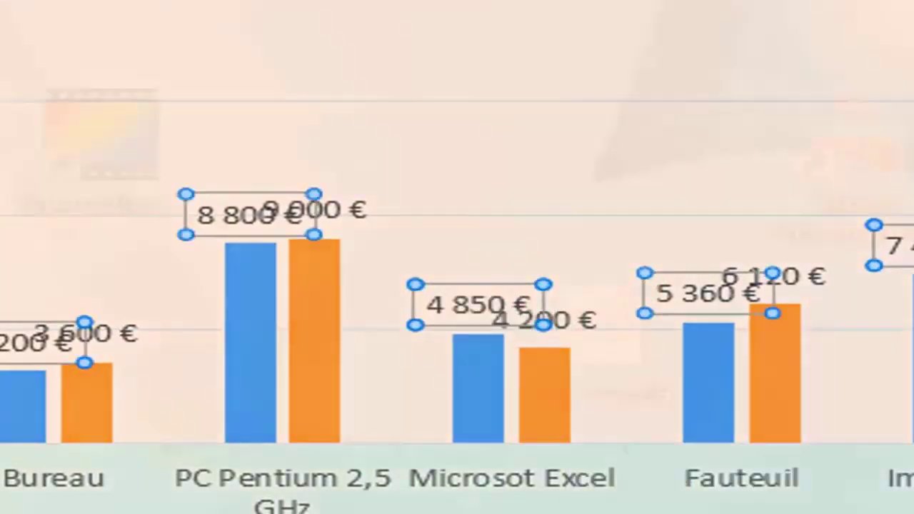
Step: Move the 2019 data label for Microsot Excel up and away from the neighbouring 2020 label
left_click(433, 283)
left_click_drag(429, 282, 416, 232)
left_click(568, 235)
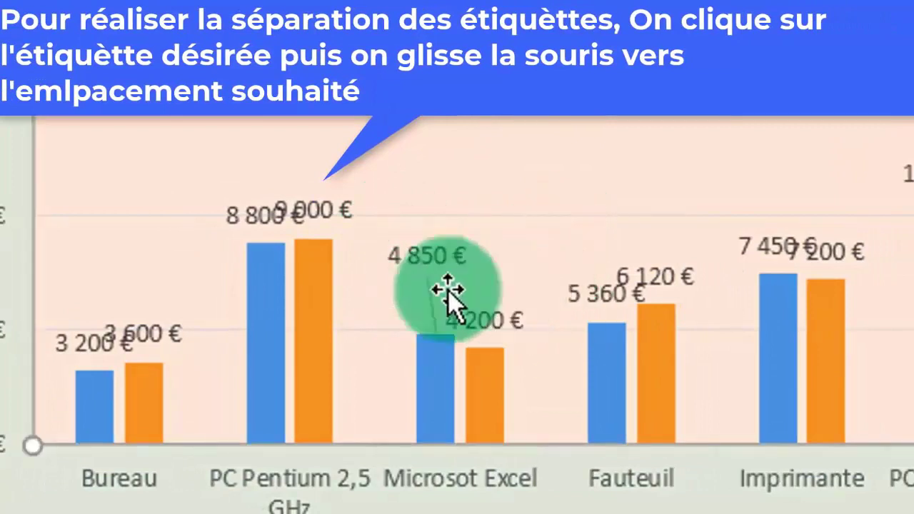
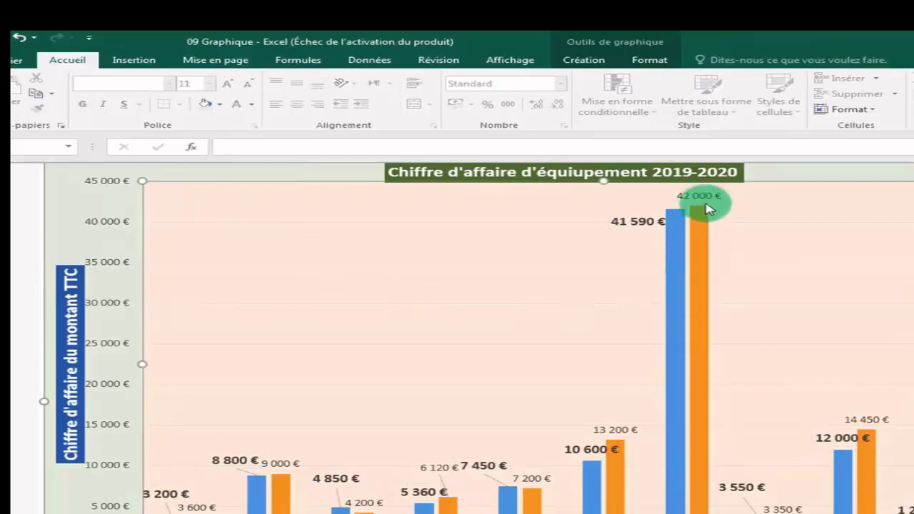
Step: Format the 2020 series' data labels in bold with a font size of 10,5
left_click(705, 194)
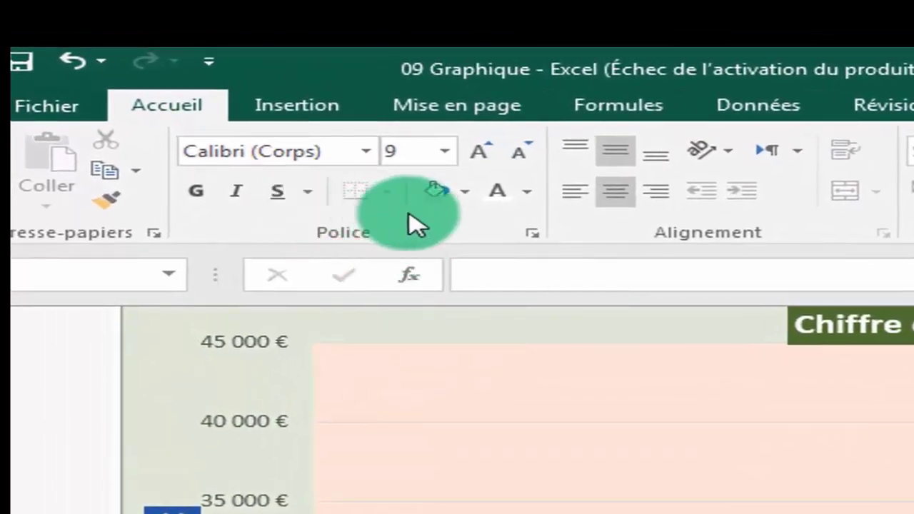
left_click(439, 160)
left_click(419, 297)
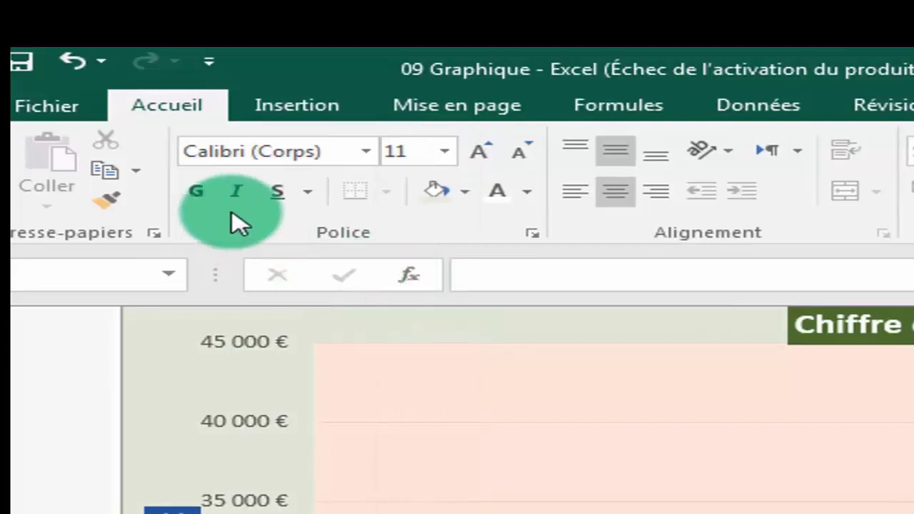
left_click(429, 158)
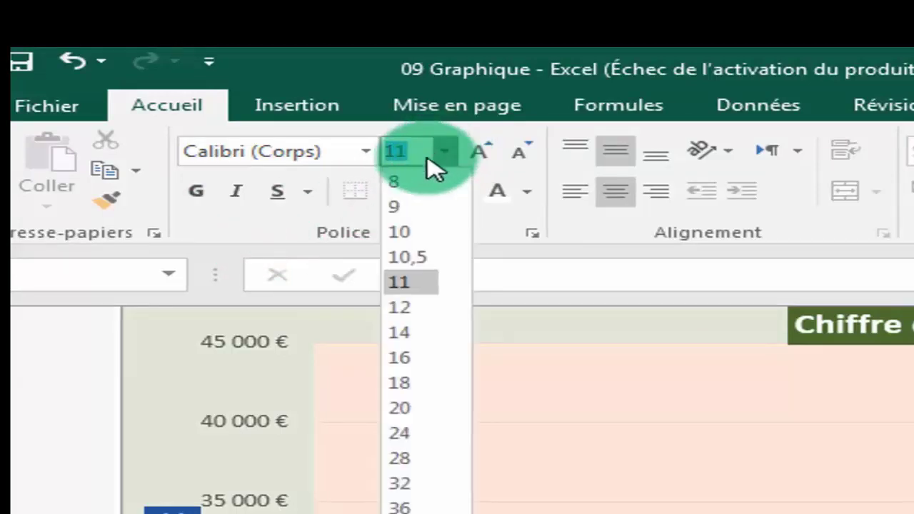
left_click(400, 257)
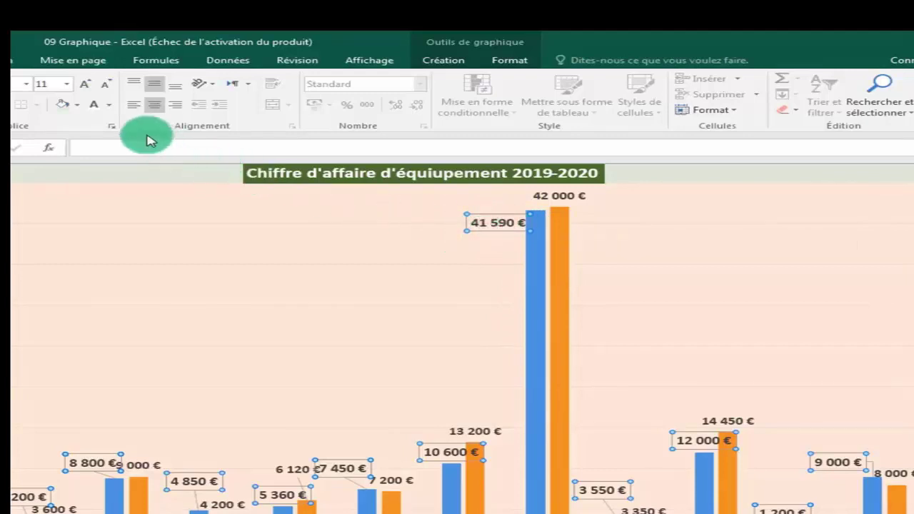
Step: Set the font colour of the 2019 series' data labels to standard blue
left_click(109, 104)
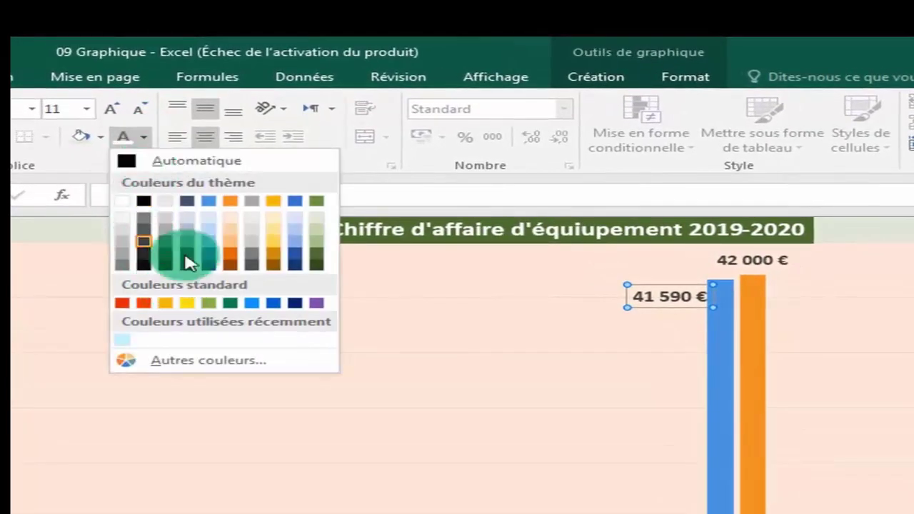
left_click(280, 308)
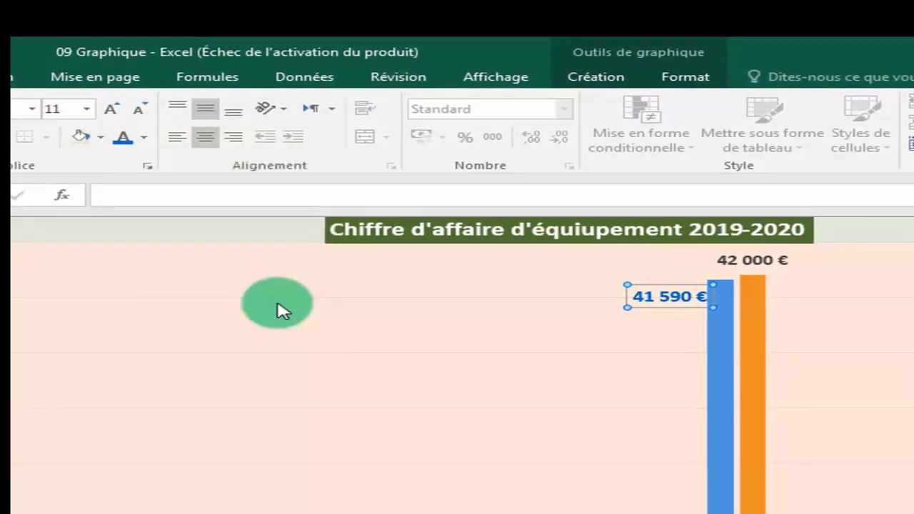
left_click(280, 307)
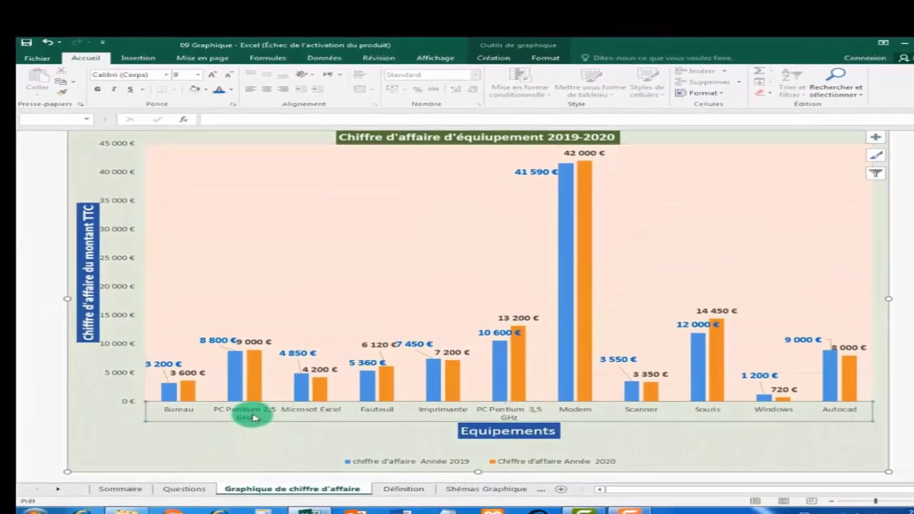
Step: Consult the remaining tasks on the Questions sheet and return to the Graphique de chiffre d'affaire sheet
scroll(498, 454, "down", 1)
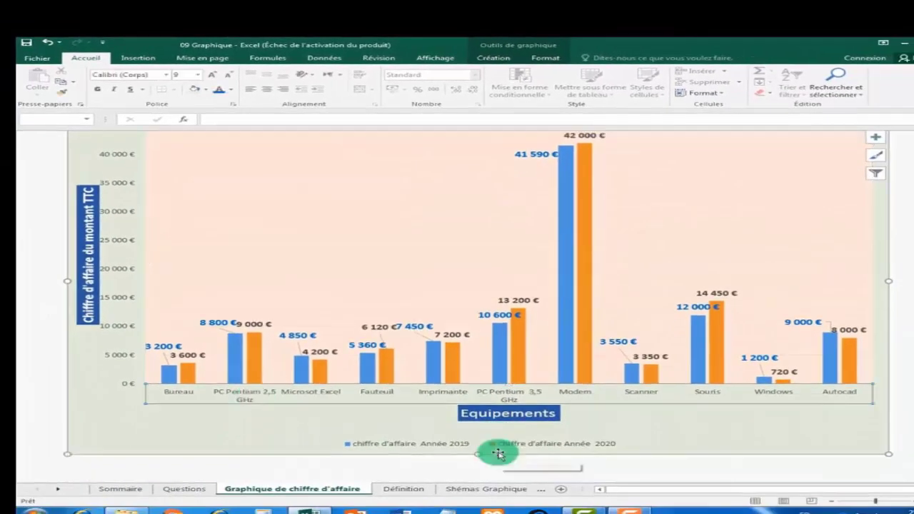
left_click(185, 491)
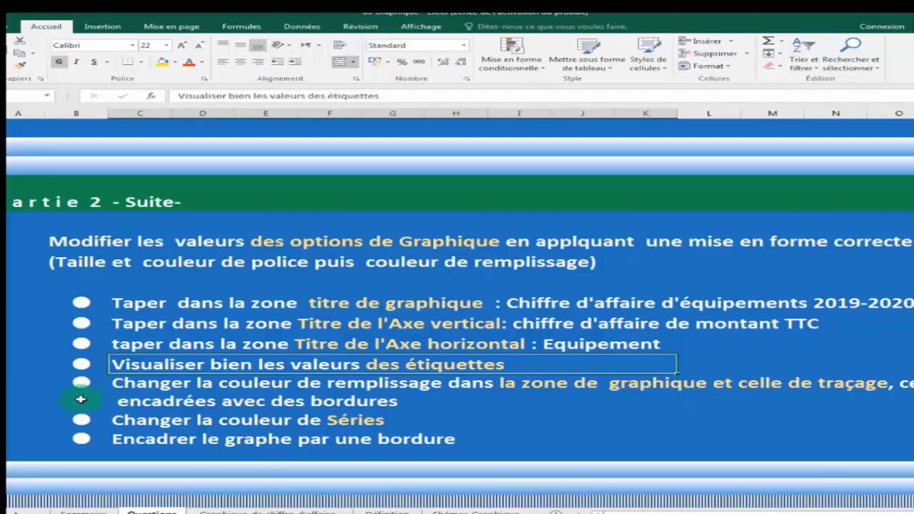
left_click(261, 510)
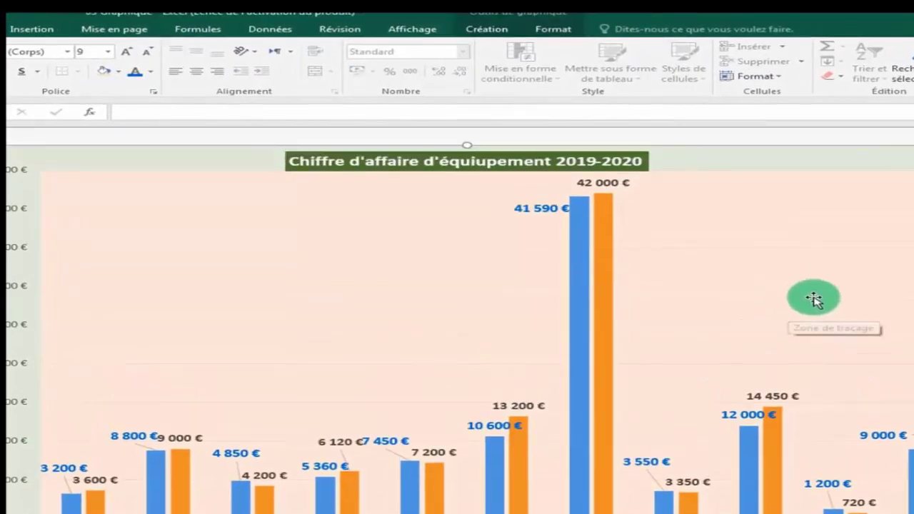
Step: Give the plot area an automatic black outline with a 2¼ pt weight
left_click(754, 243)
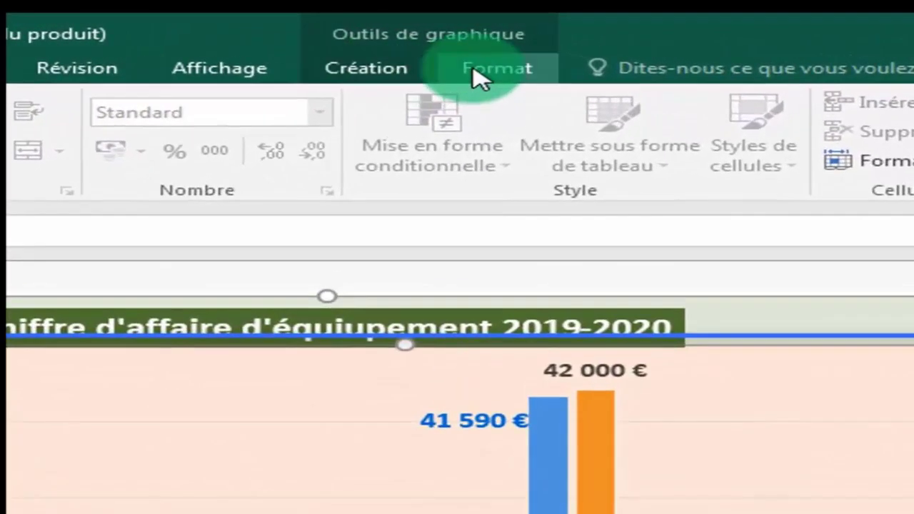
left_click(506, 50)
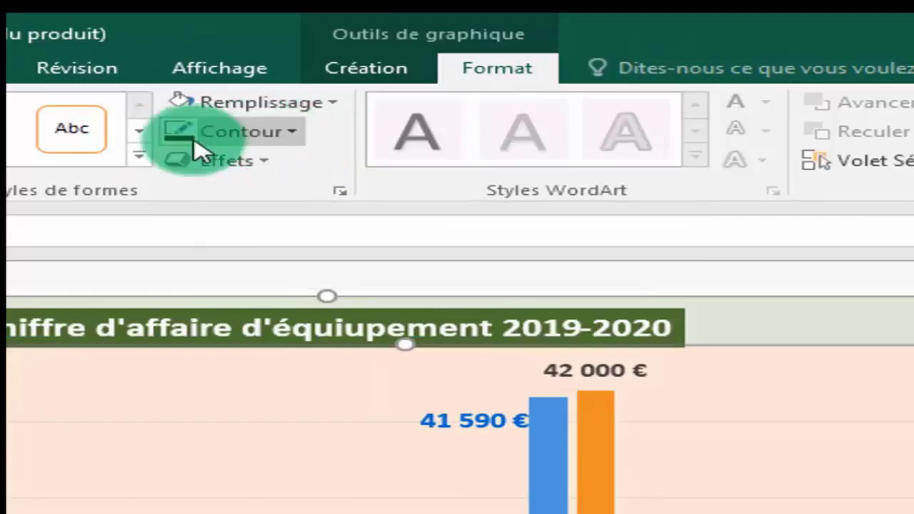
left_click(290, 136)
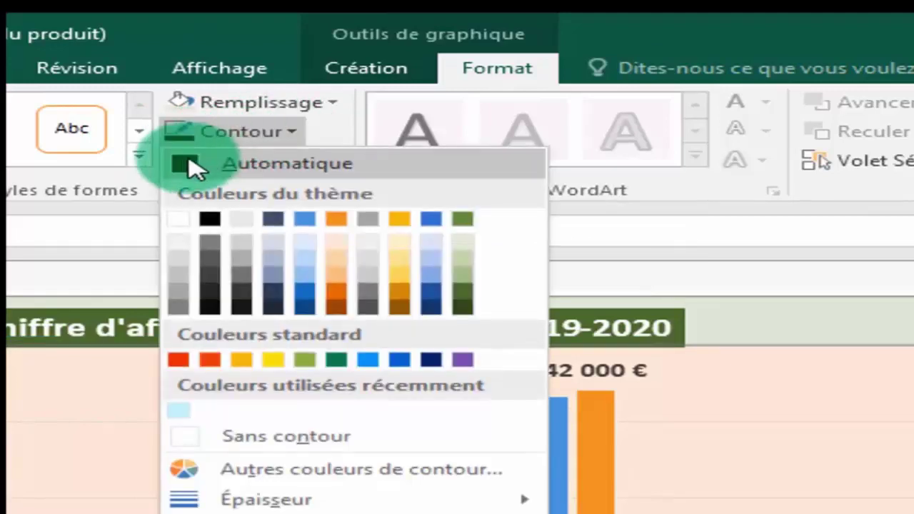
left_click(194, 163)
left_click(292, 143)
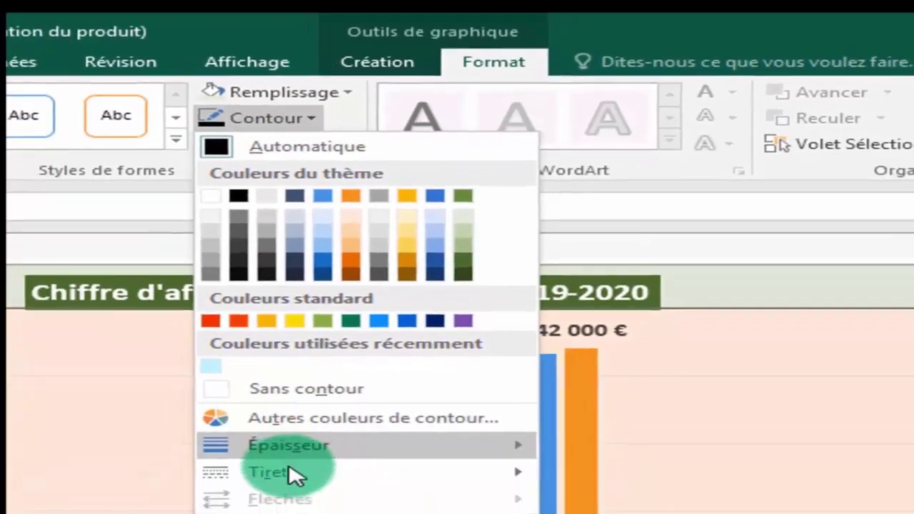
mouse_move(268, 513)
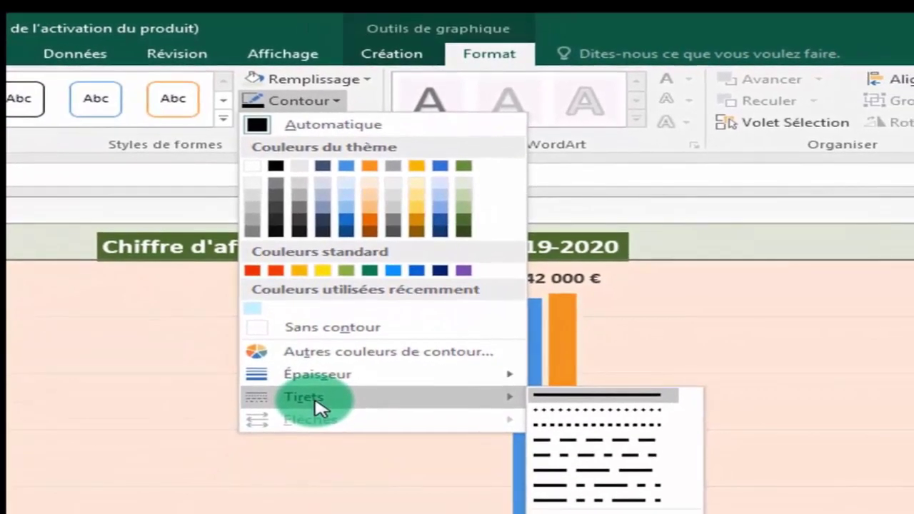
mouse_move(326, 378)
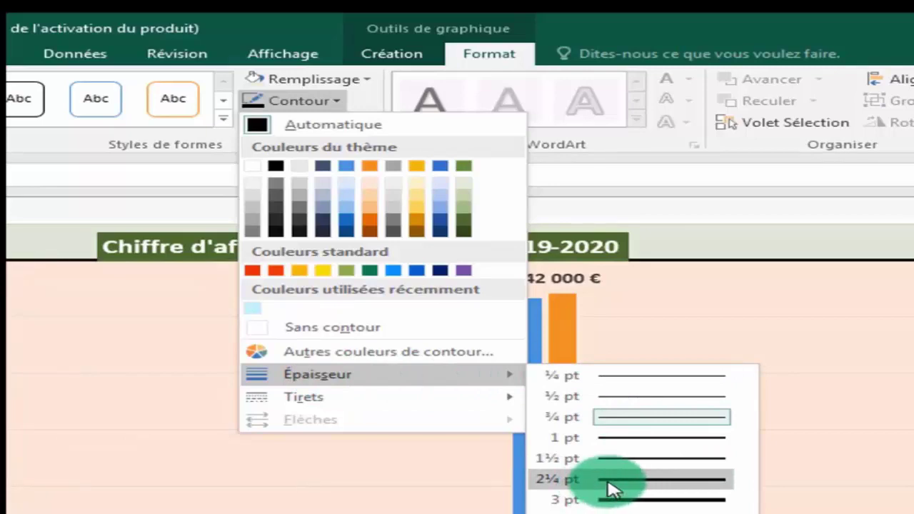
left_click(613, 490)
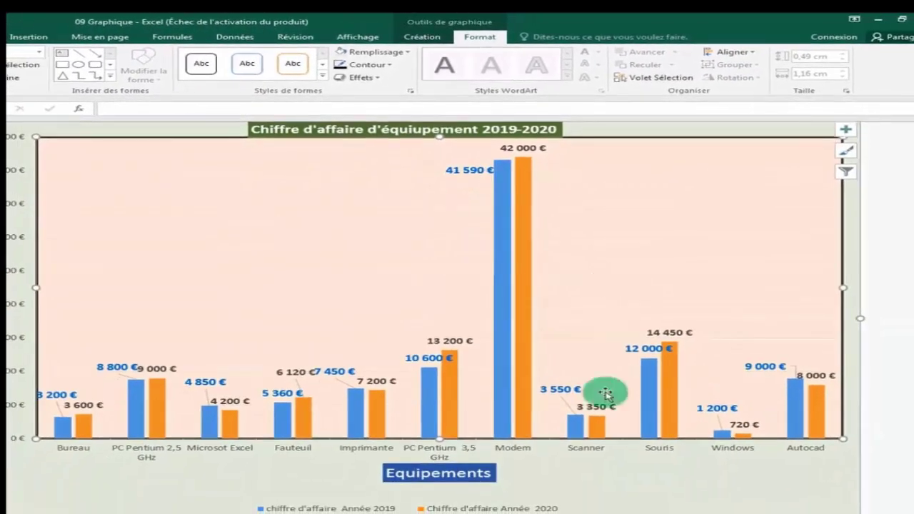
Step: Outline the whole chart area in theme black with a 2¼ pt weight
left_click(618, 460)
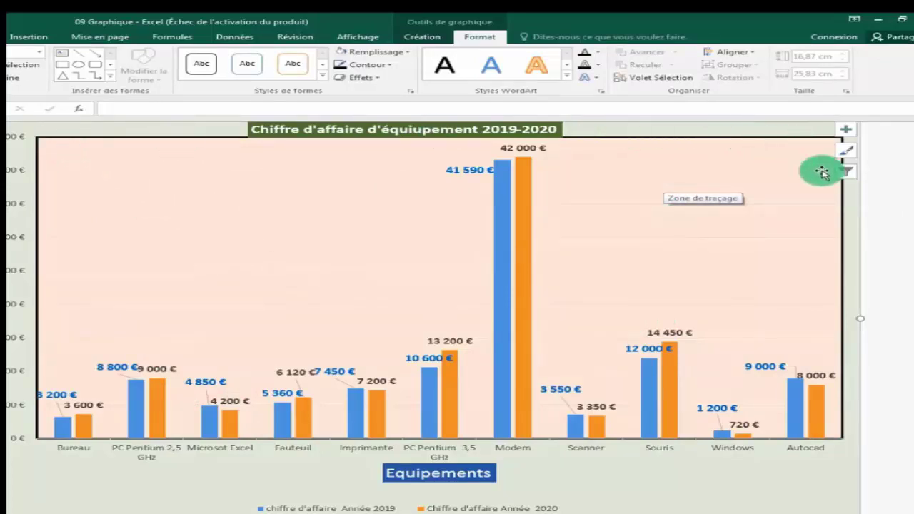
scroll(343, 345, "up", 1)
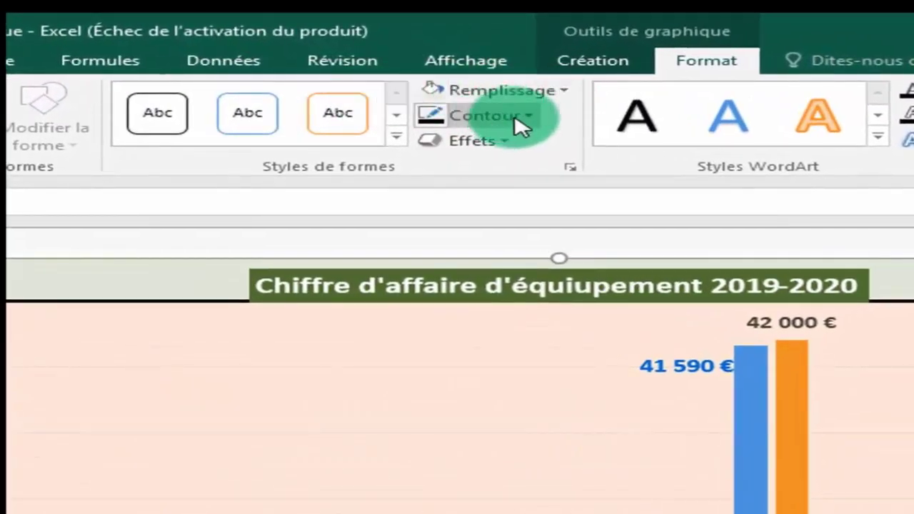
left_click(531, 118)
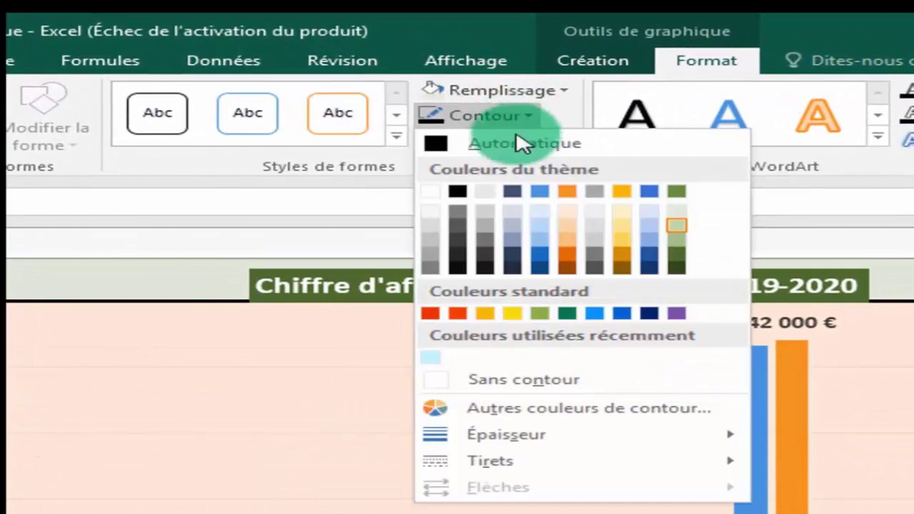
left_click(458, 193)
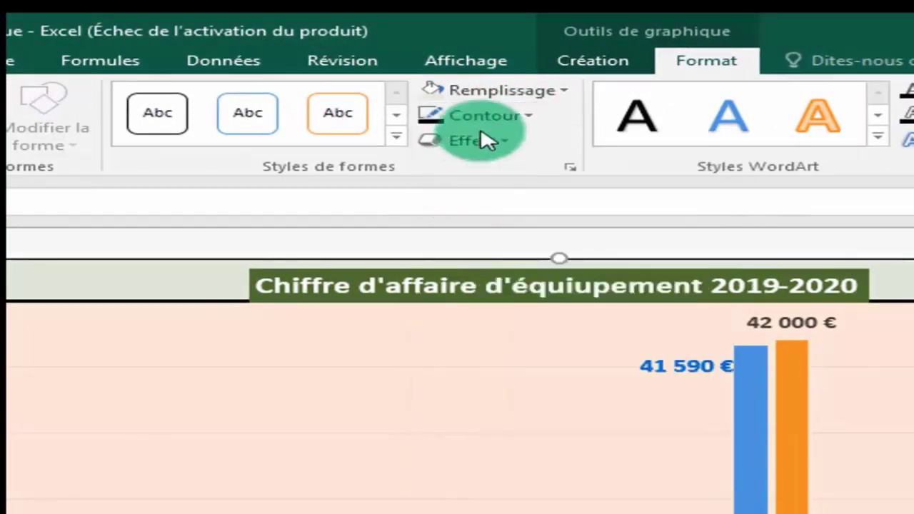
left_click(517, 127)
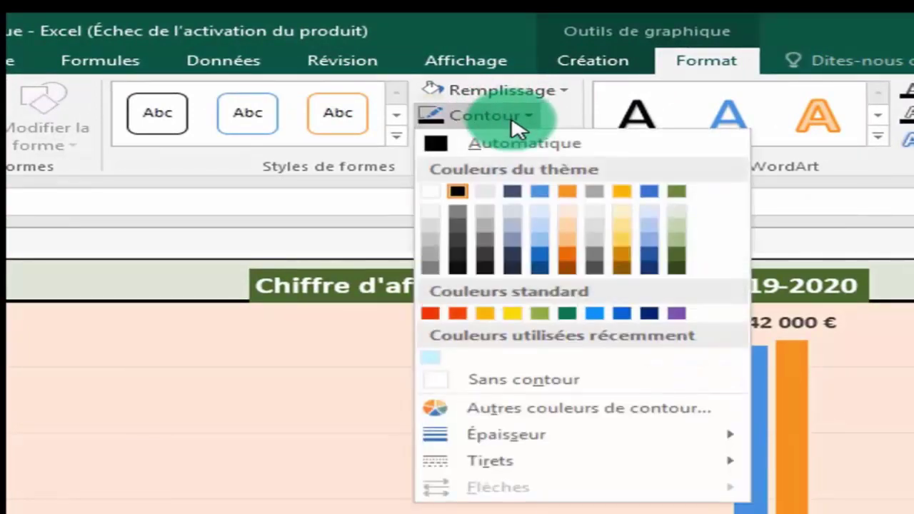
mouse_move(495, 446)
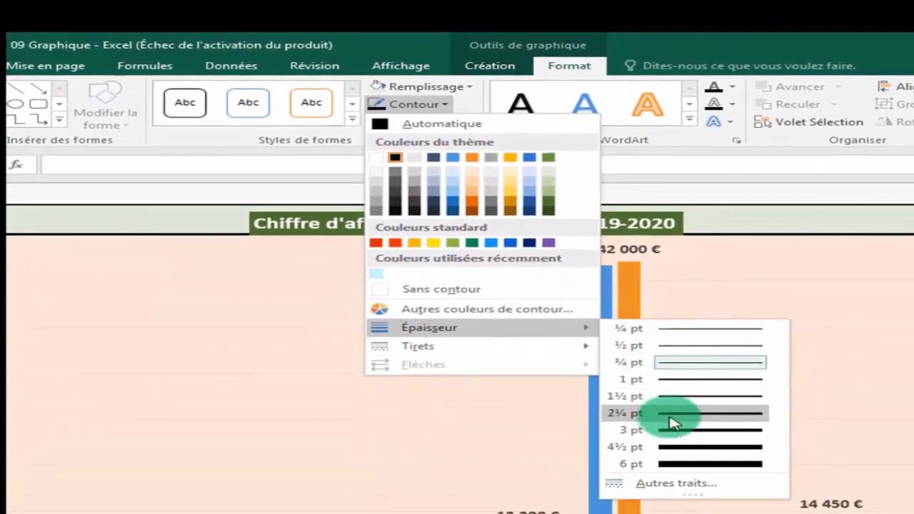
left_click(675, 420)
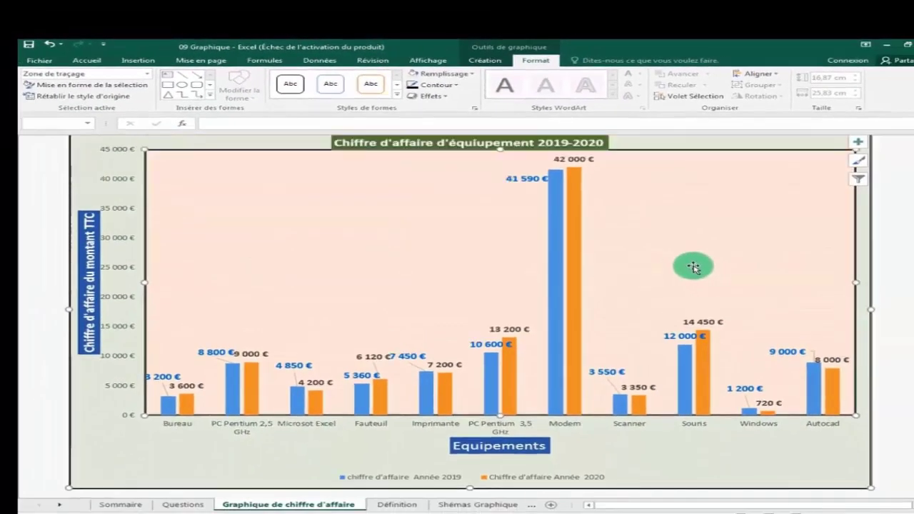
Step: Read the series colour task on the Questions sheet, then examine the 2019 column series in the chart
left_click(179, 505)
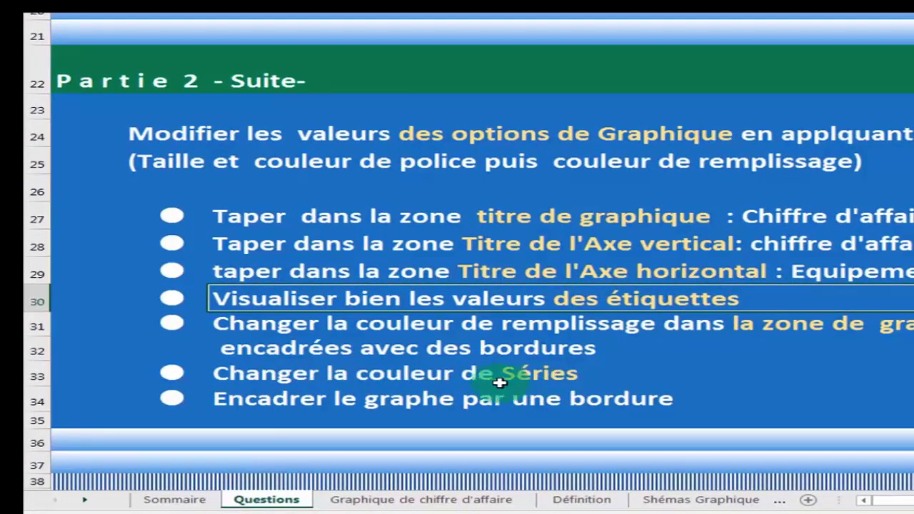
left_click(437, 509)
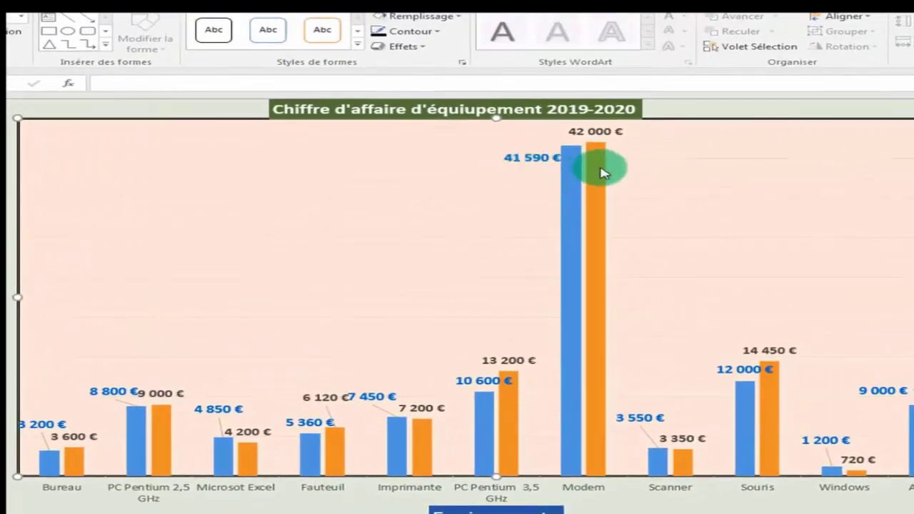
left_click(634, 155)
left_click(571, 196)
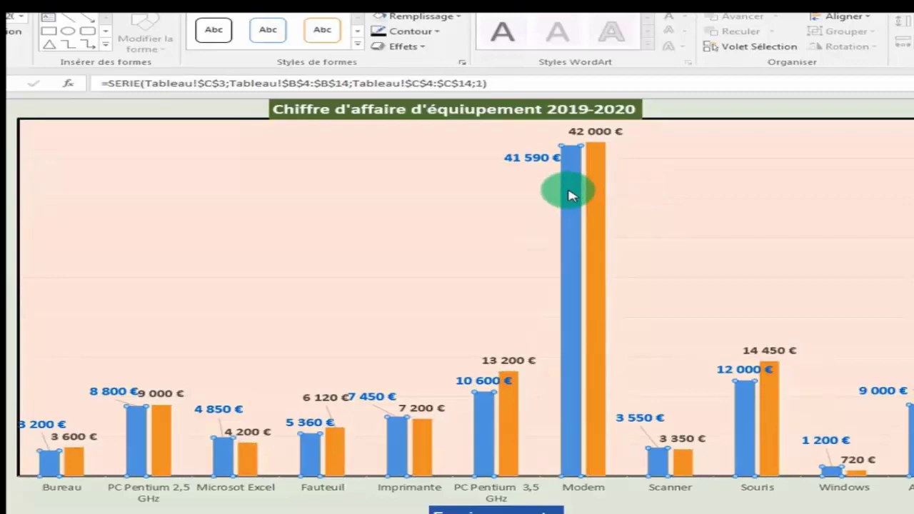
left_click(685, 206)
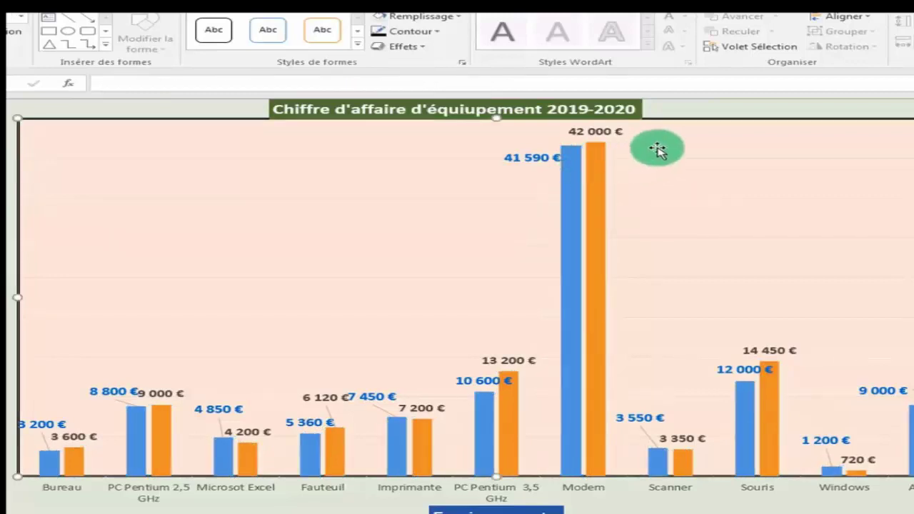
Step: Fill the 2019 series' columns with the medium-light green theme shade
left_click(571, 193)
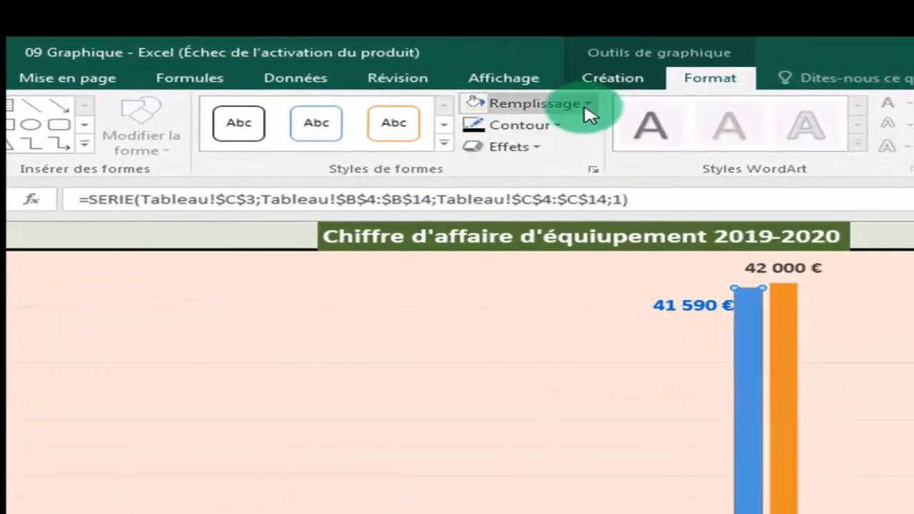
left_click(457, 57)
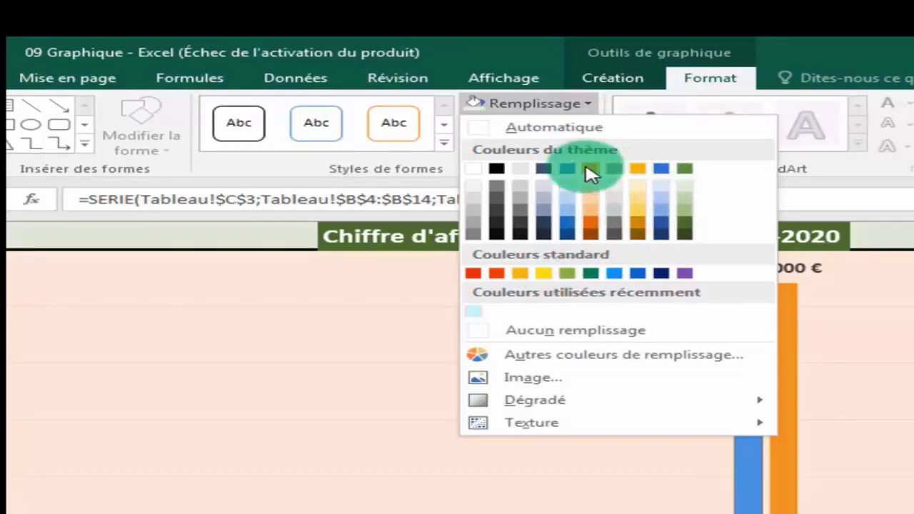
left_click(684, 217)
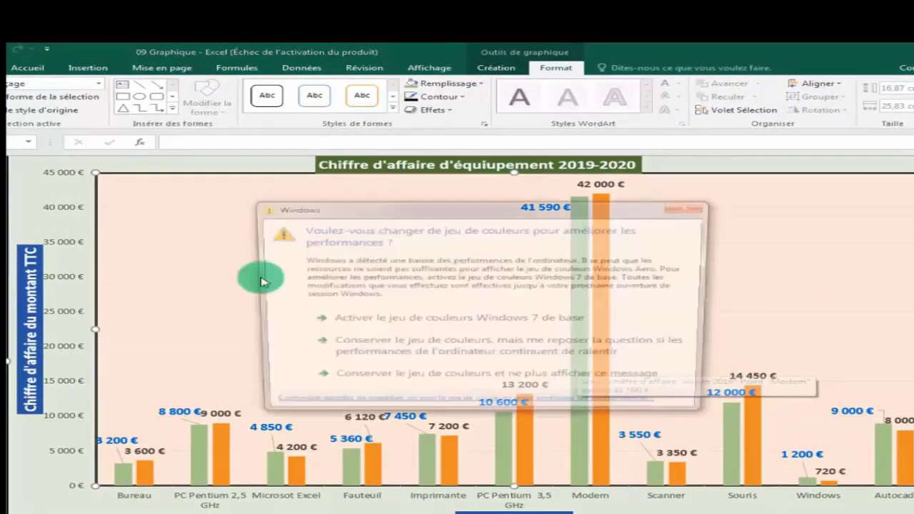
left_click(704, 208)
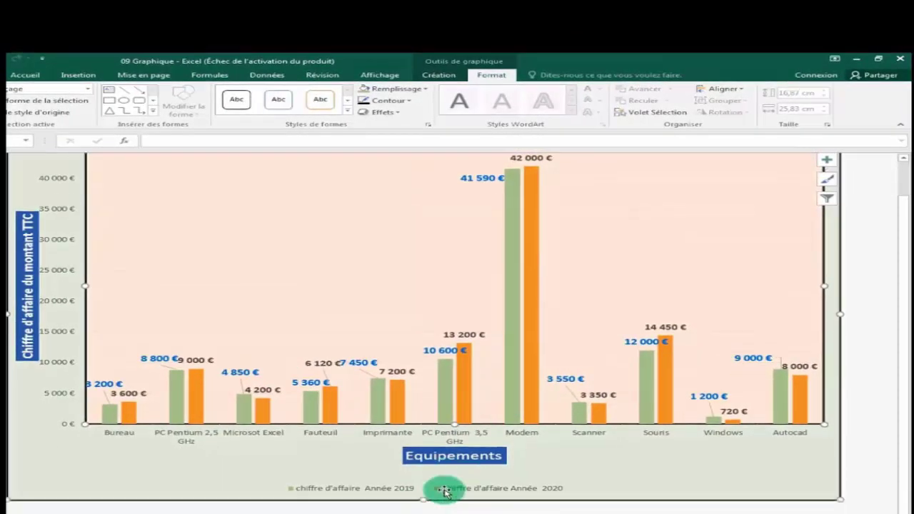
Step: Make the chart's legend box taller and set its text size to 12
left_click(422, 500)
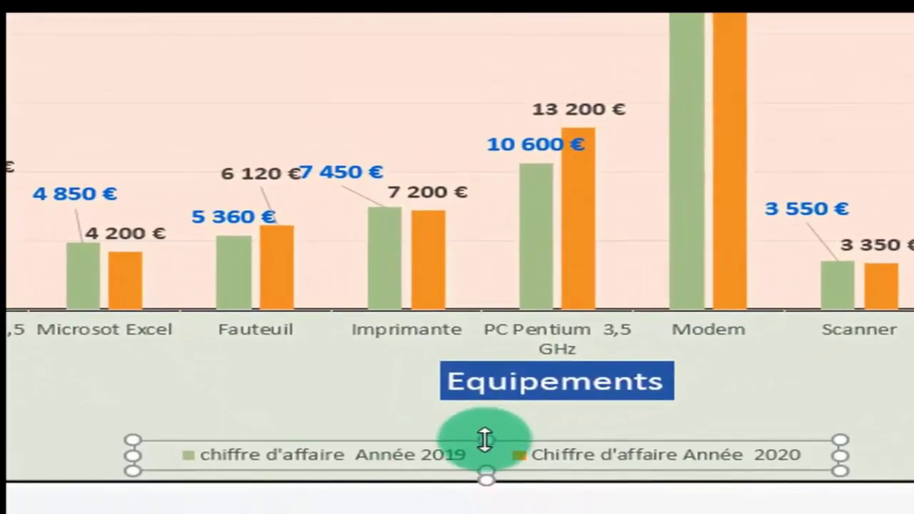
left_click_drag(485, 439, 486, 406)
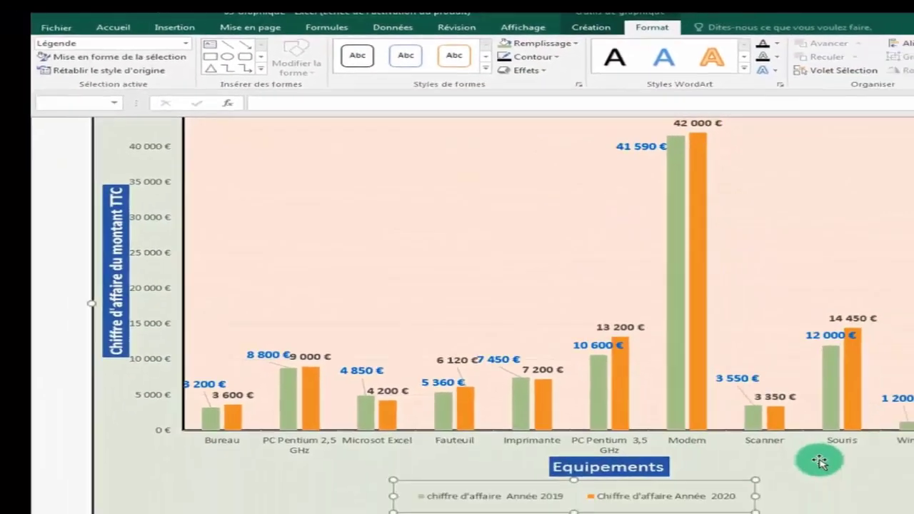
left_click(517, 478)
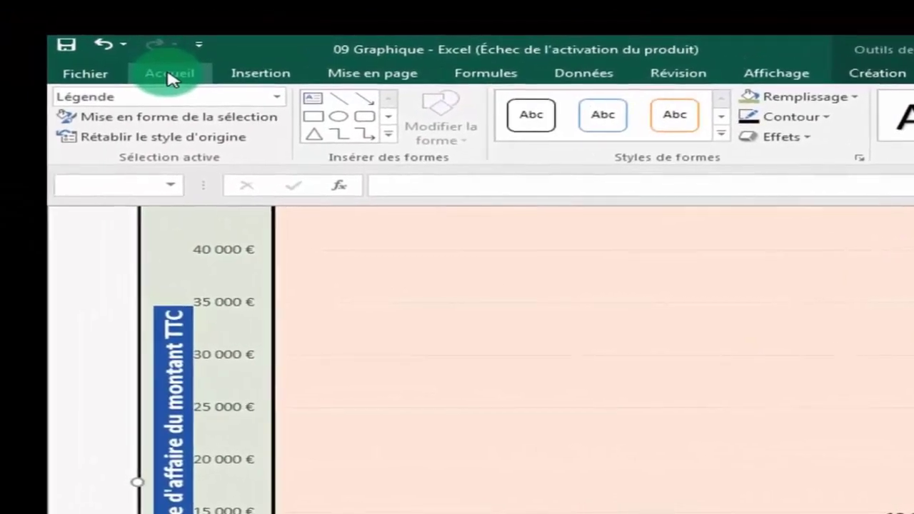
left_click(169, 75)
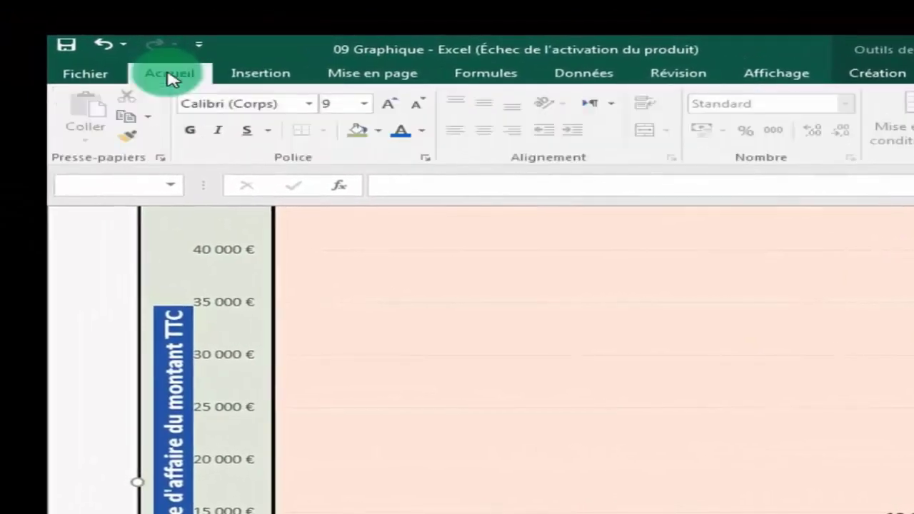
left_click(496, 481)
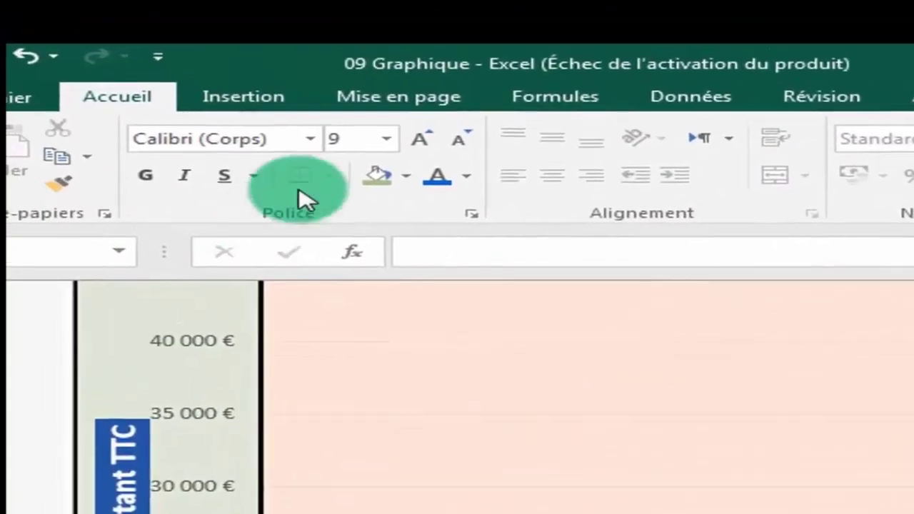
left_click(386, 138)
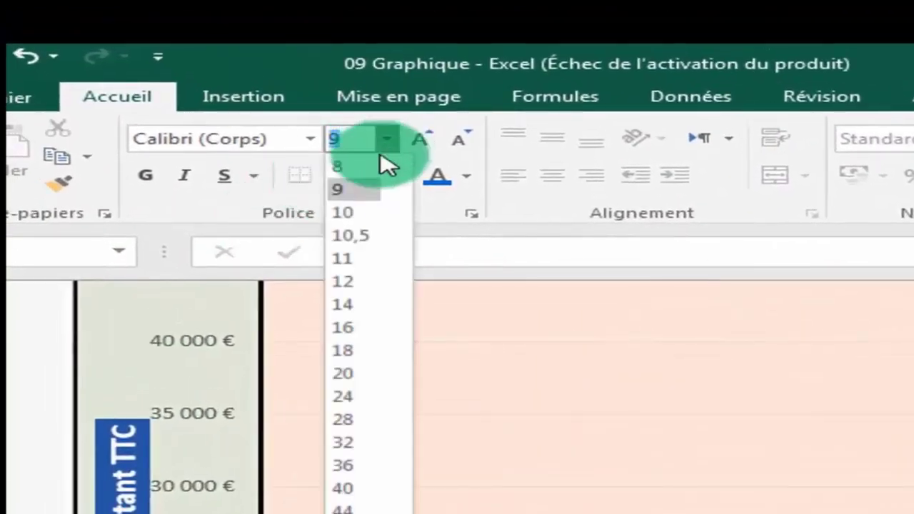
left_click(352, 283)
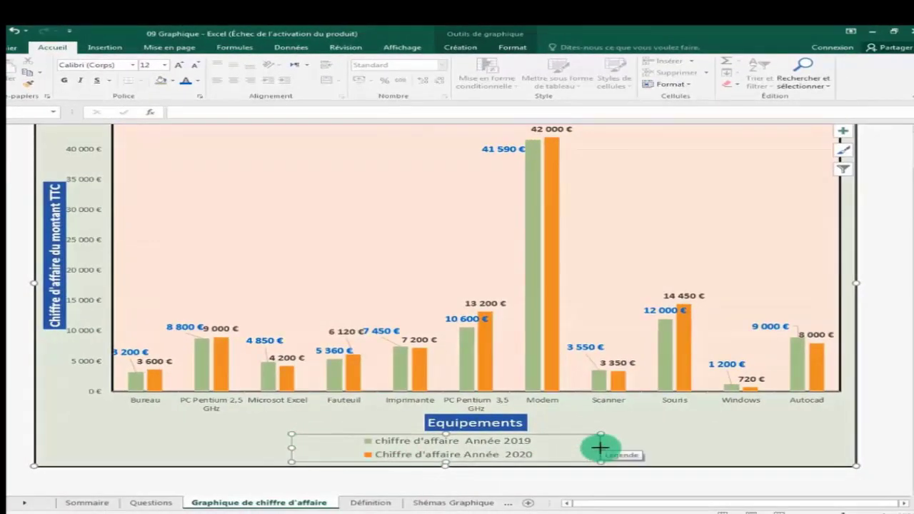
Step: Widen the legend box on both sides, try a text size of 28, and settle on 18
left_click_drag(600, 448, 800, 448)
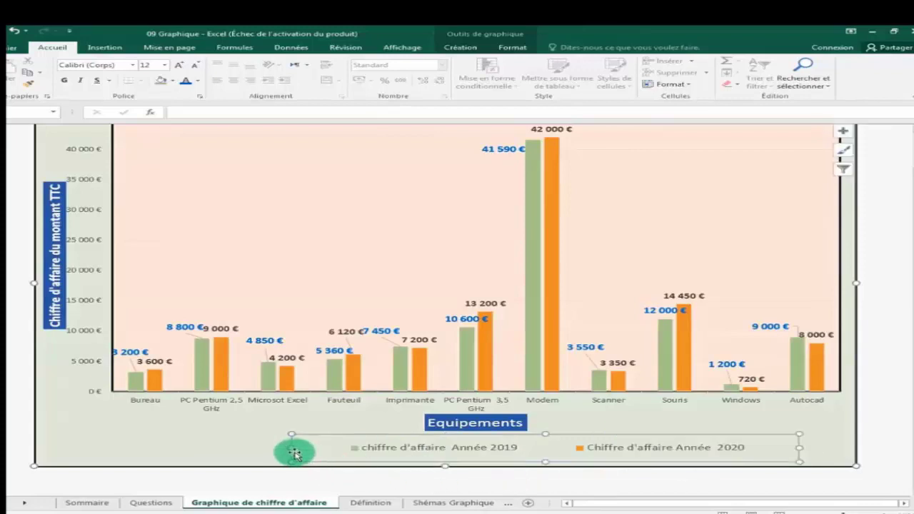
left_click_drag(290, 448, 156, 447)
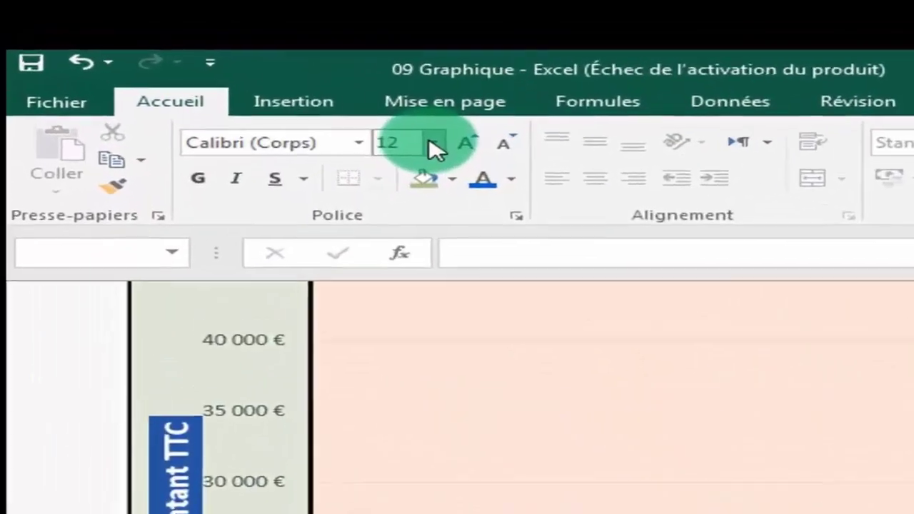
left_click(165, 65)
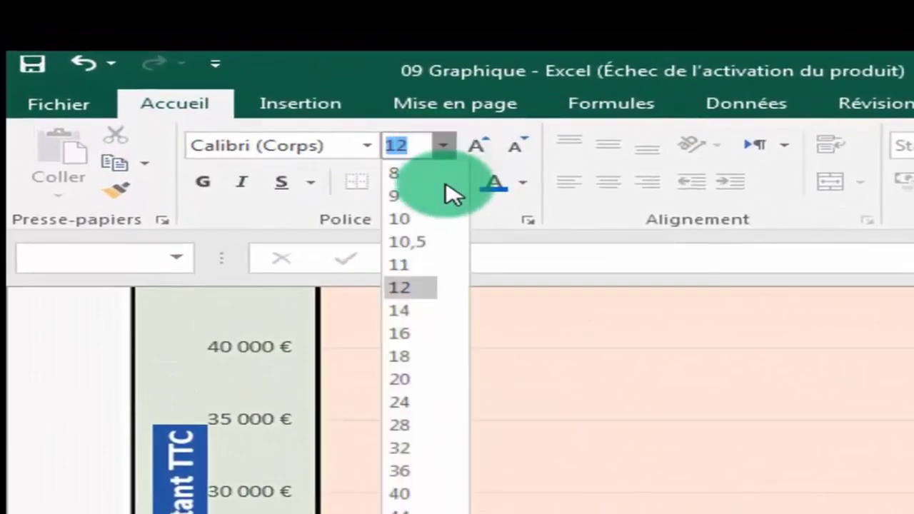
left_click(397, 426)
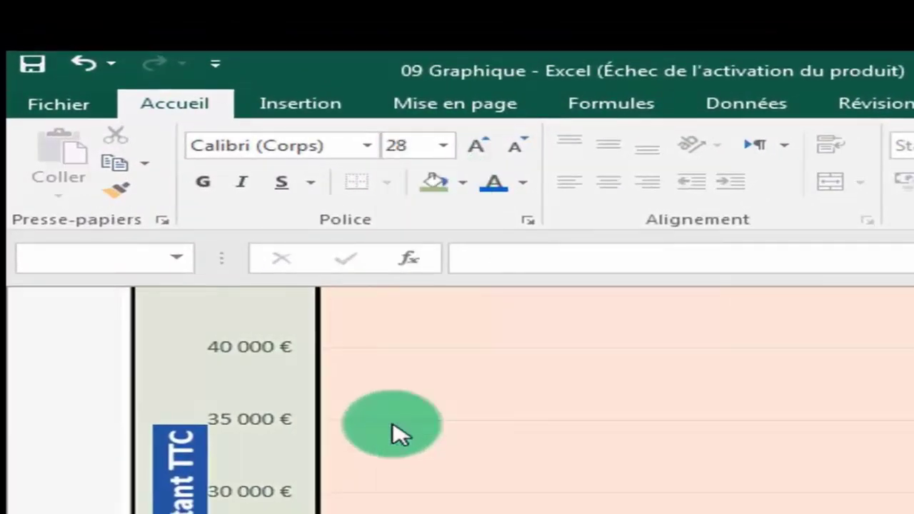
left_click(444, 152)
left_click(416, 361)
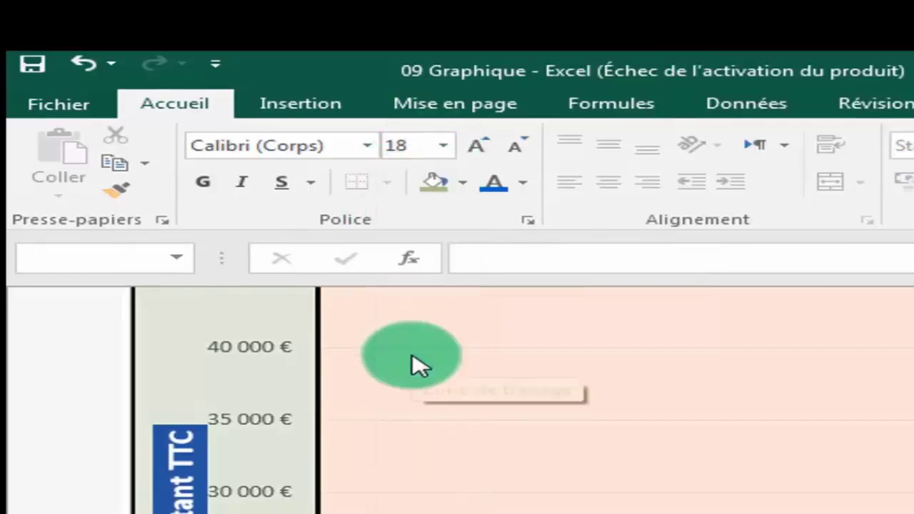
key("Escape")
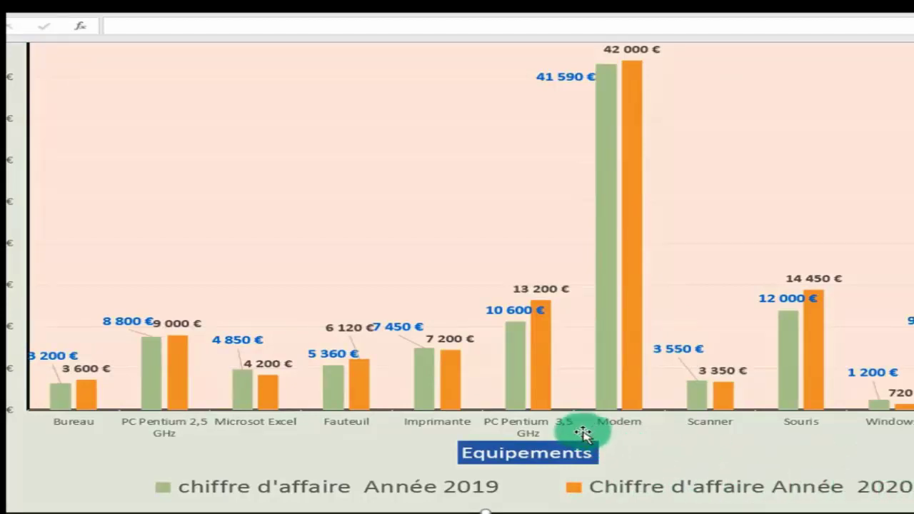
Step: Try font size 16 on the horizontal axis's category labels, and settle on 12
left_click(444, 427)
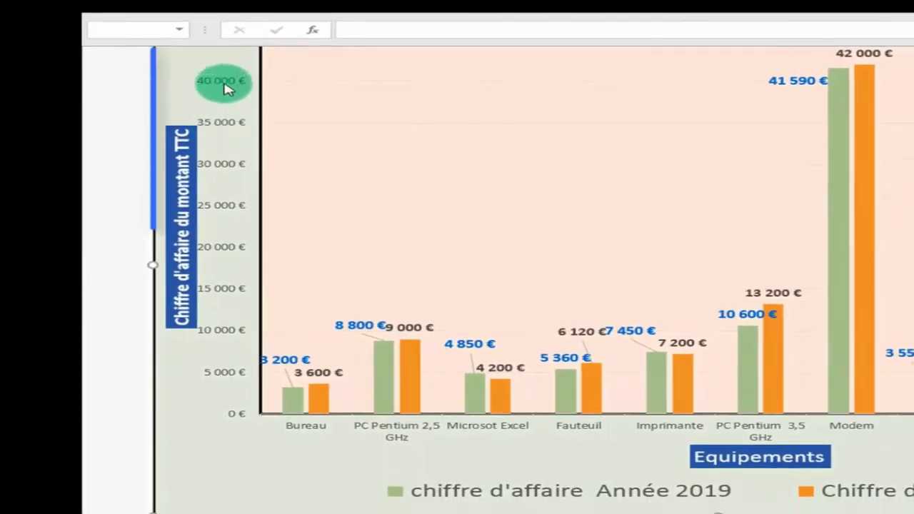
left_click(225, 88)
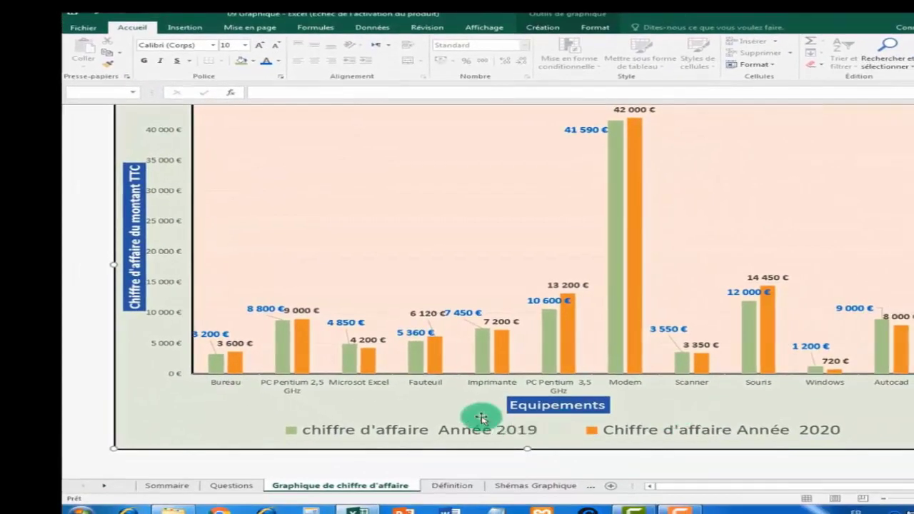
left_click(360, 386)
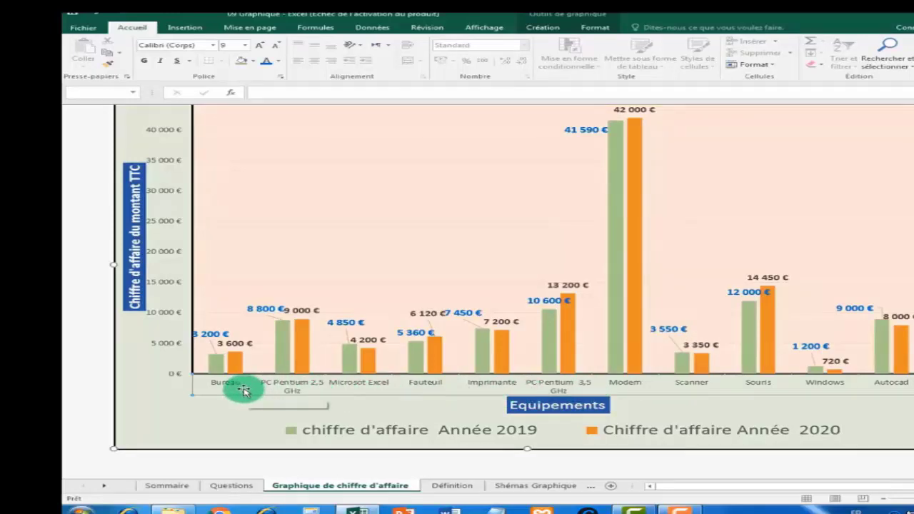
left_click(707, 152)
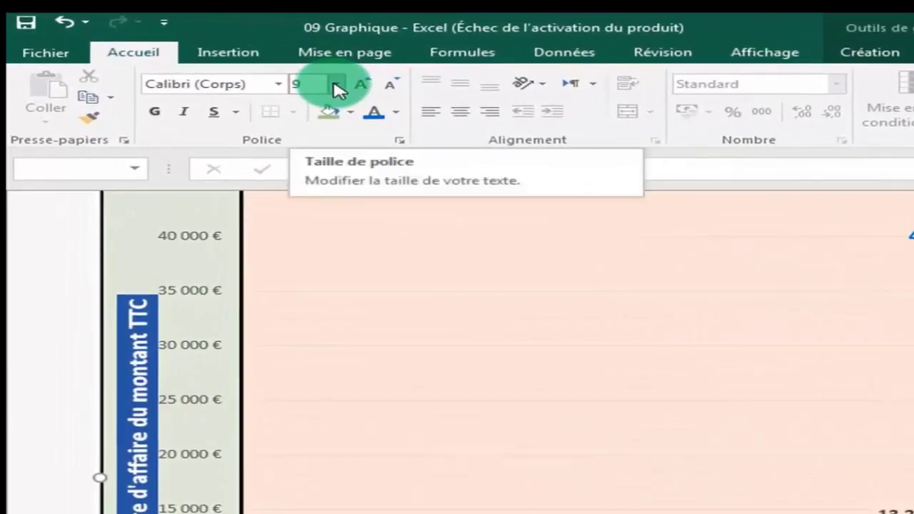
left_click(336, 85)
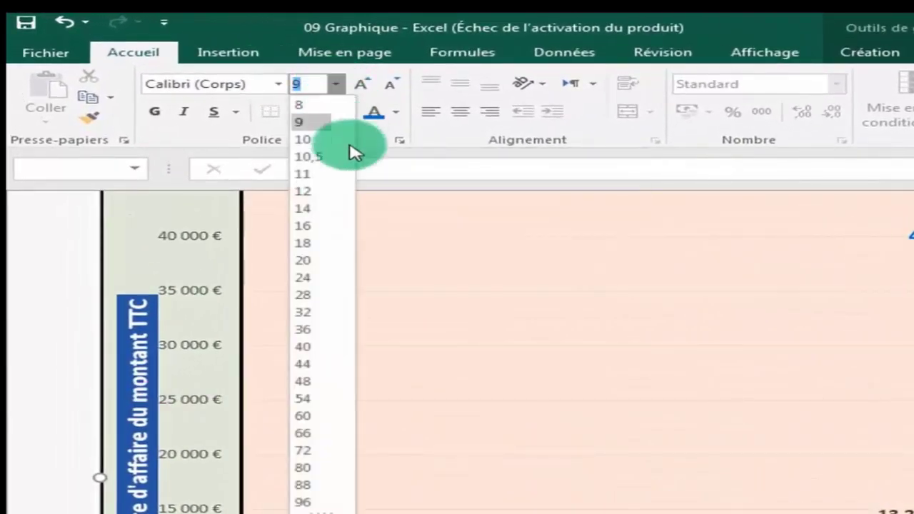
left_click(308, 228)
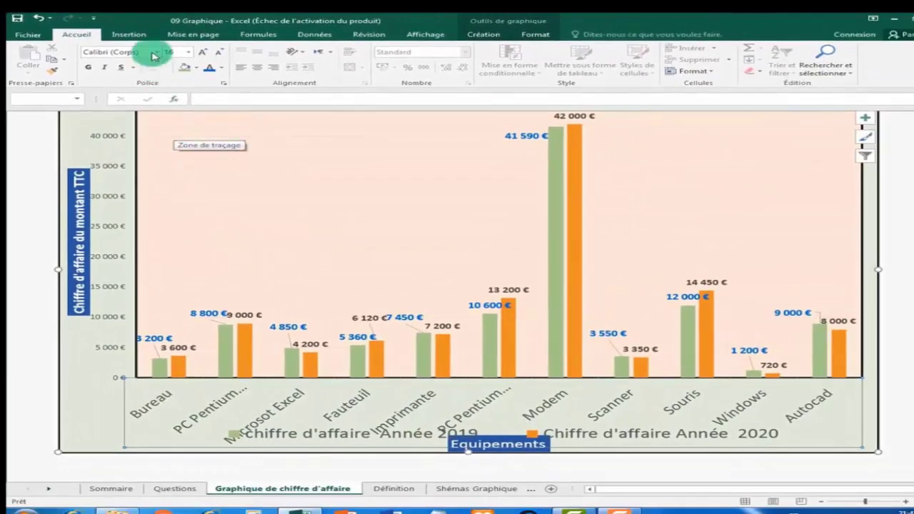
left_click(189, 53)
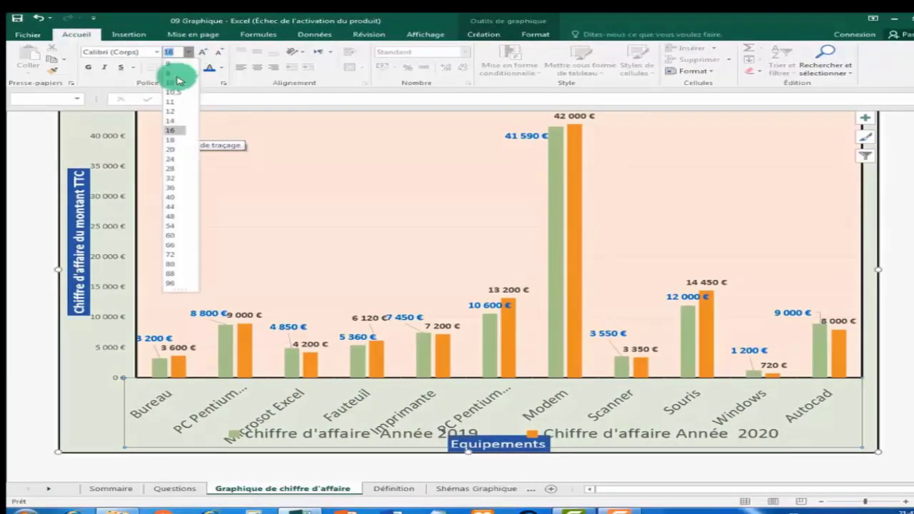
left_click(180, 116)
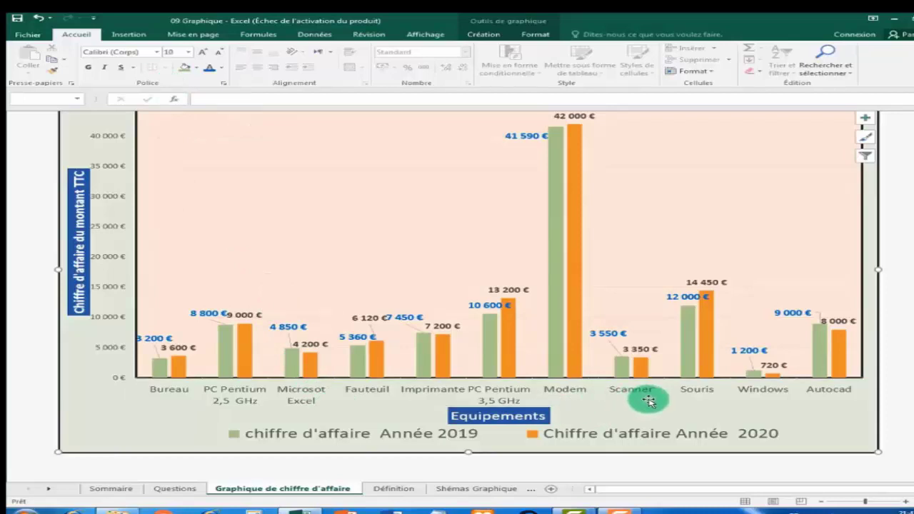
Step: Review the Partie 2 formatting tasks on the Questions sheet, and compare them with the chart on the Graphique de chiffre d'affaire sheet
scroll(595, 420, "up", 1)
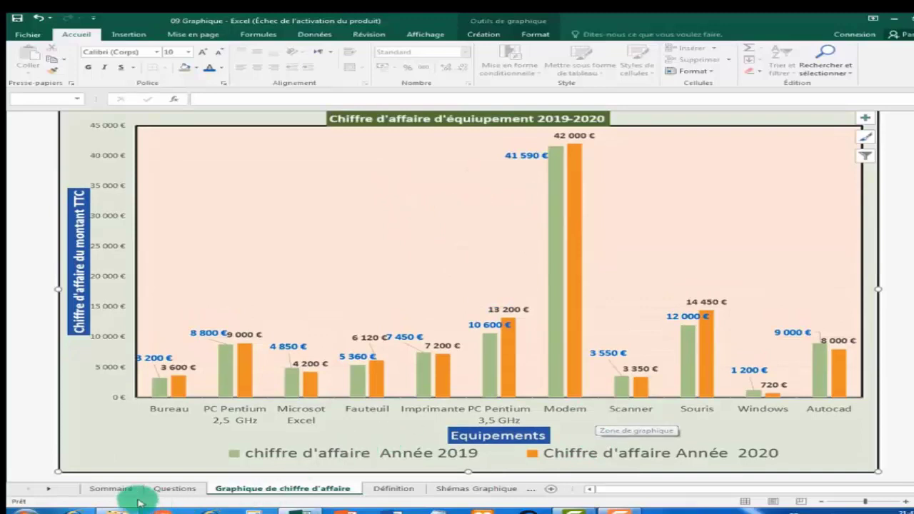
left_click(180, 489)
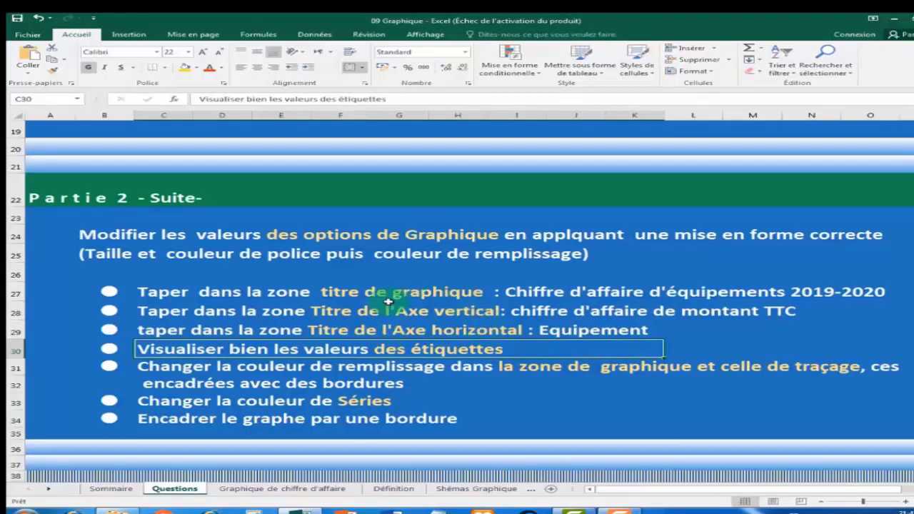
left_click(274, 491)
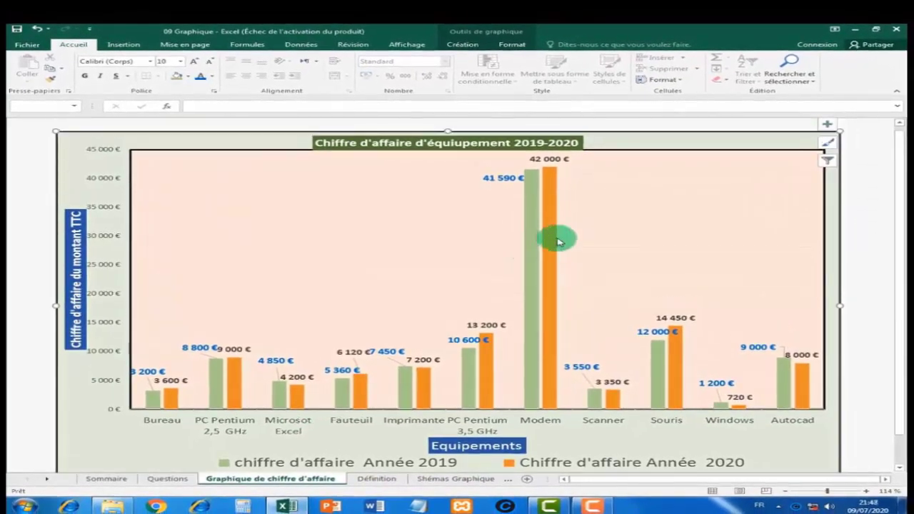
left_click_drag(559, 242, 521, 161)
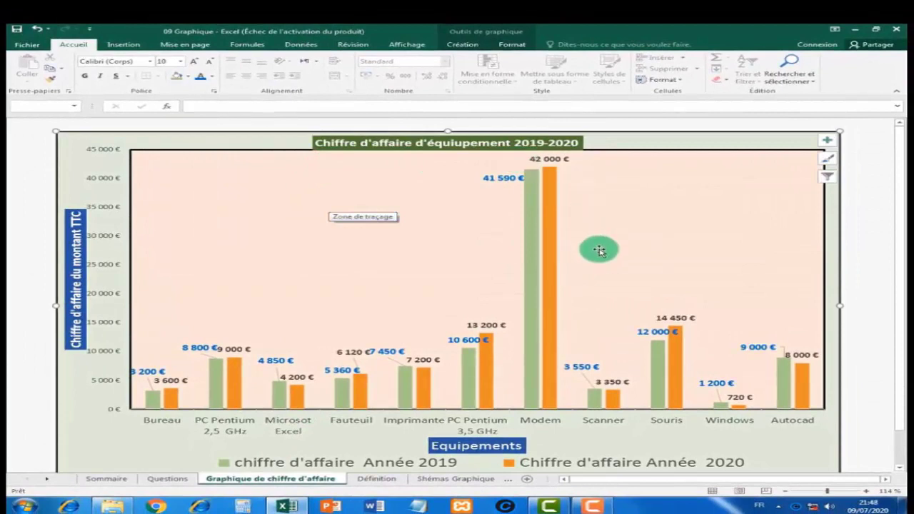
left_click(606, 275)
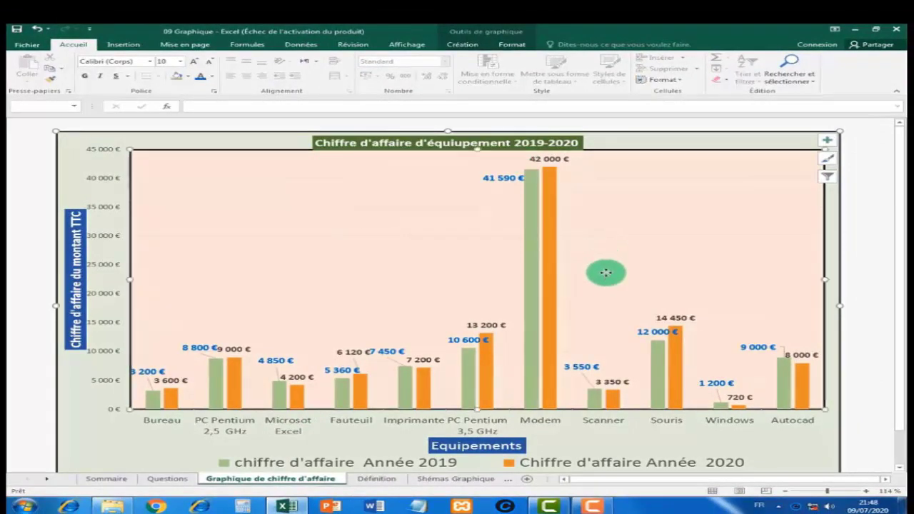